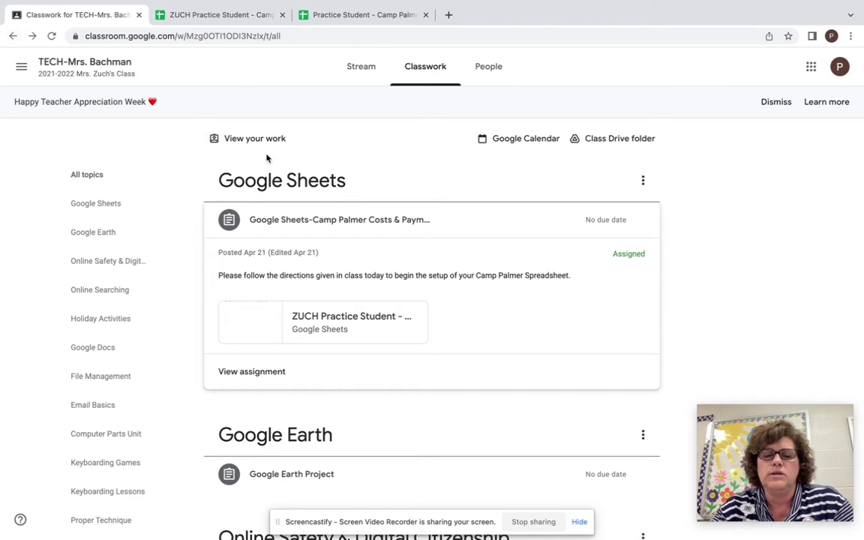
Open the Camp Palmer Costs & Payments assignment and switch to its attached spreadsheet tab.
click(259, 373)
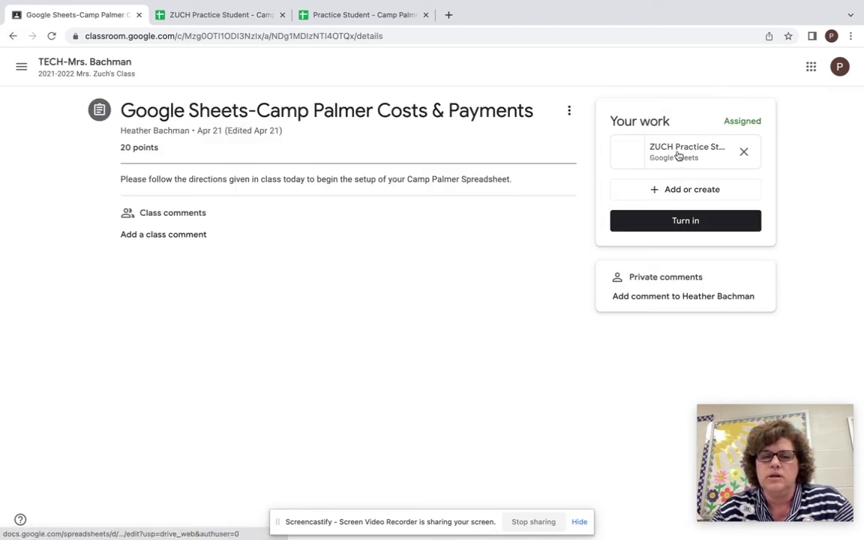
click(241, 18)
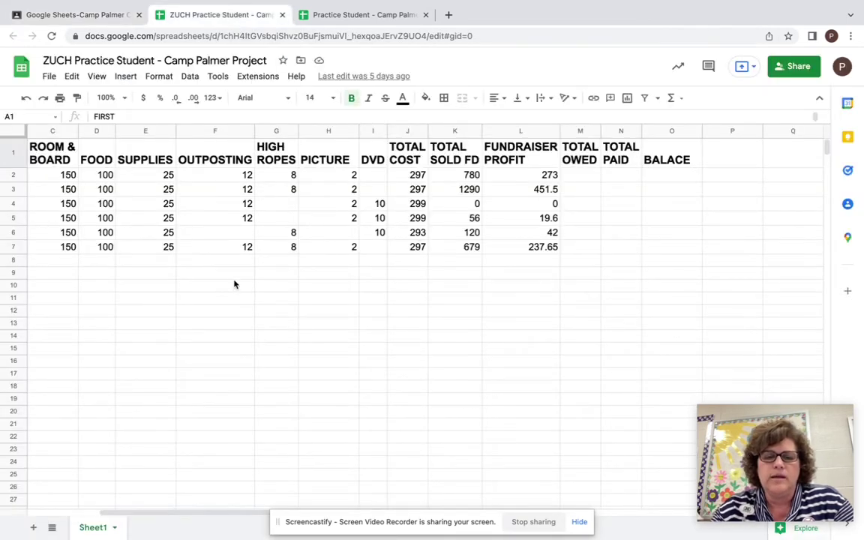
scroll(234, 283, left, 3)
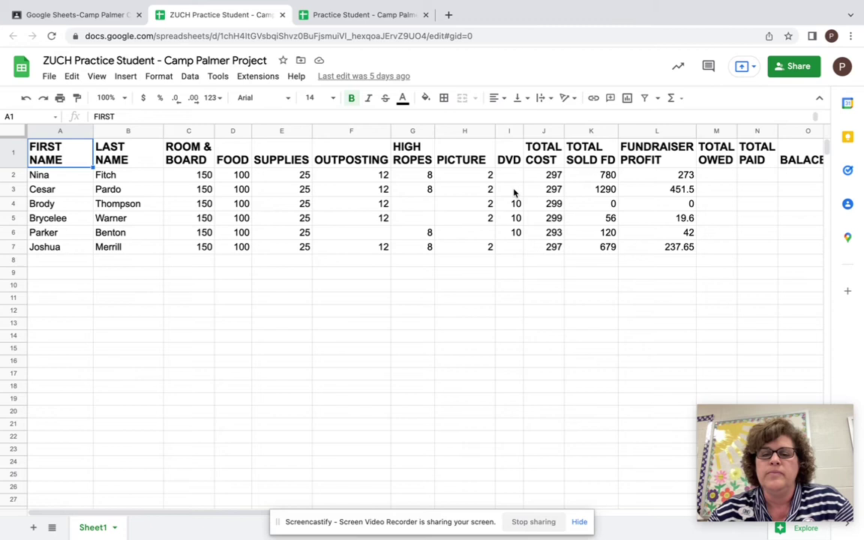
click(553, 175)
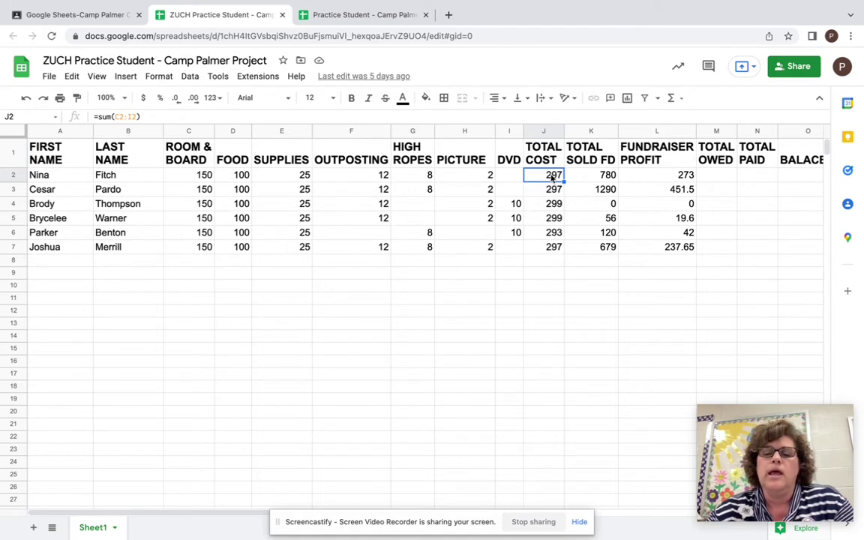
drag(362, 174, 503, 178)
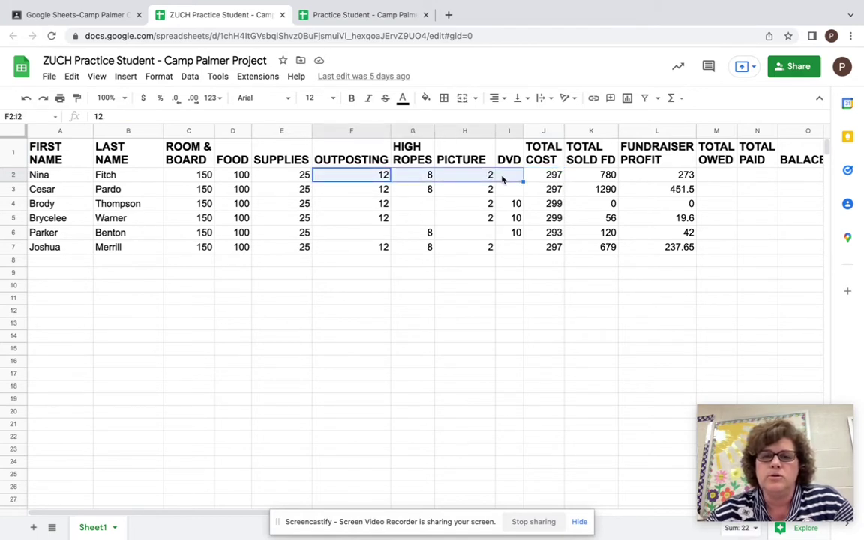
click(543, 178)
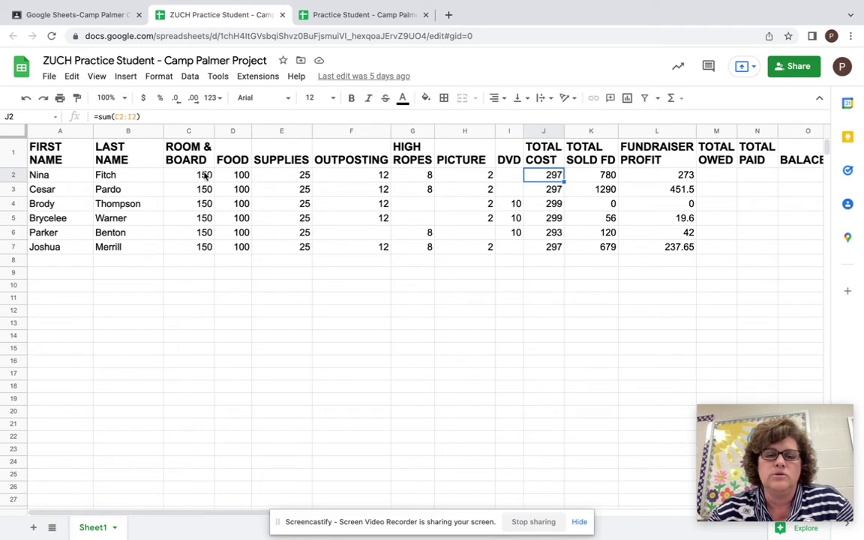
drag(205, 174, 507, 177)
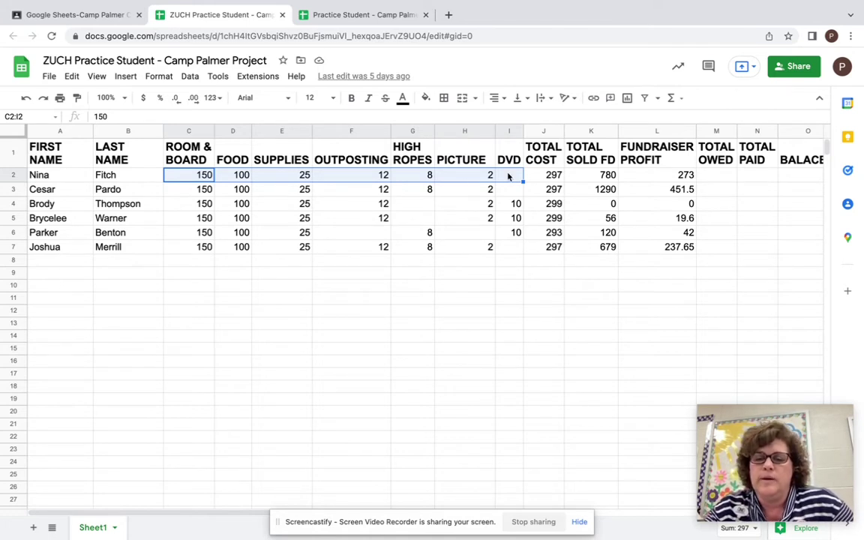
click(604, 175)
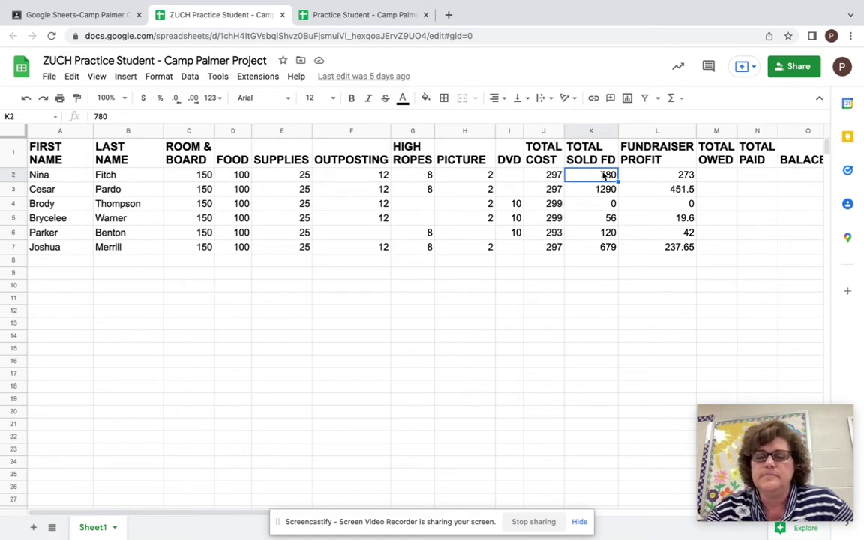
click(669, 176)
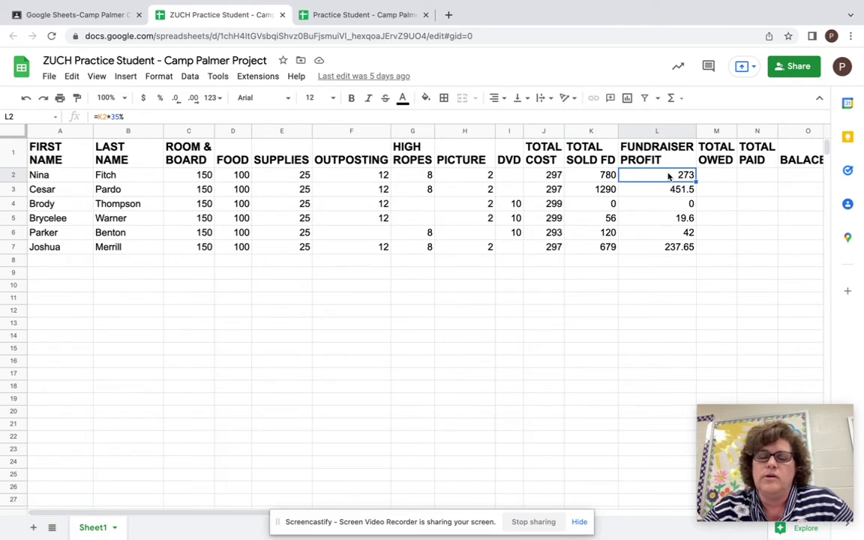
click(594, 177)
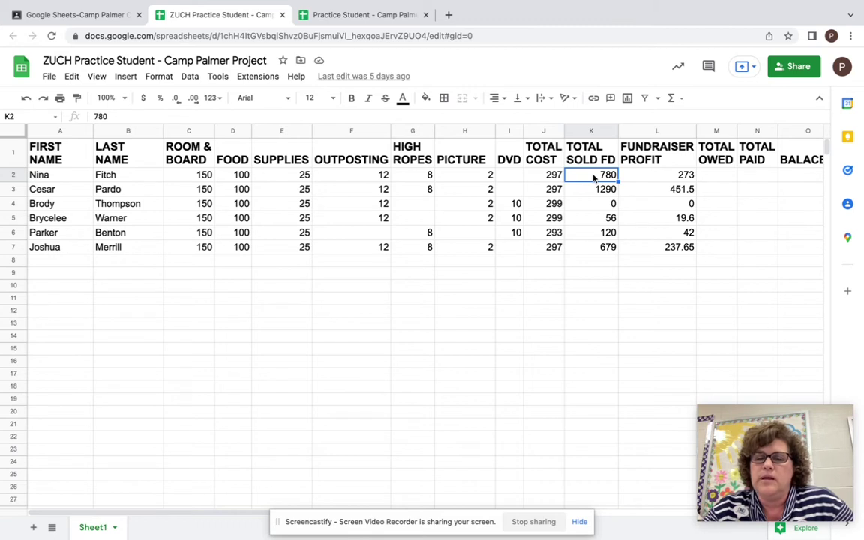
click(642, 177)
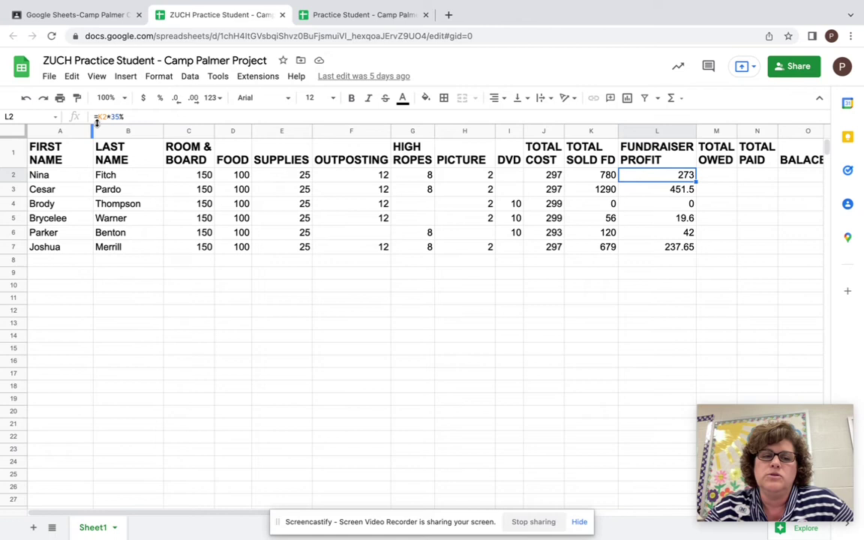
click(596, 178)
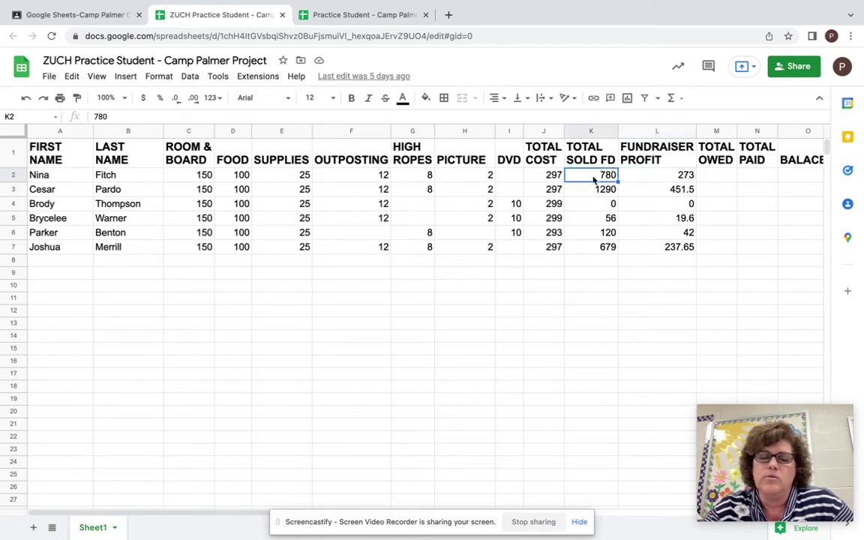
click(664, 178)
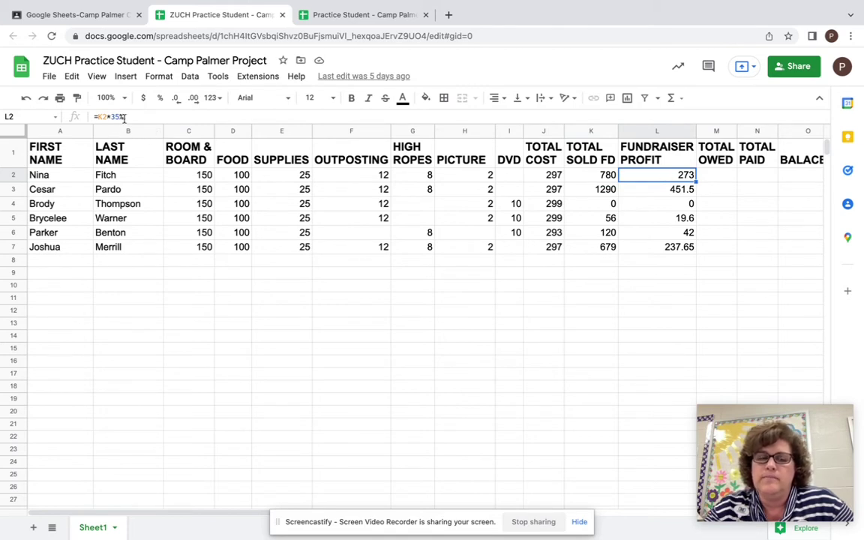
click(592, 175)
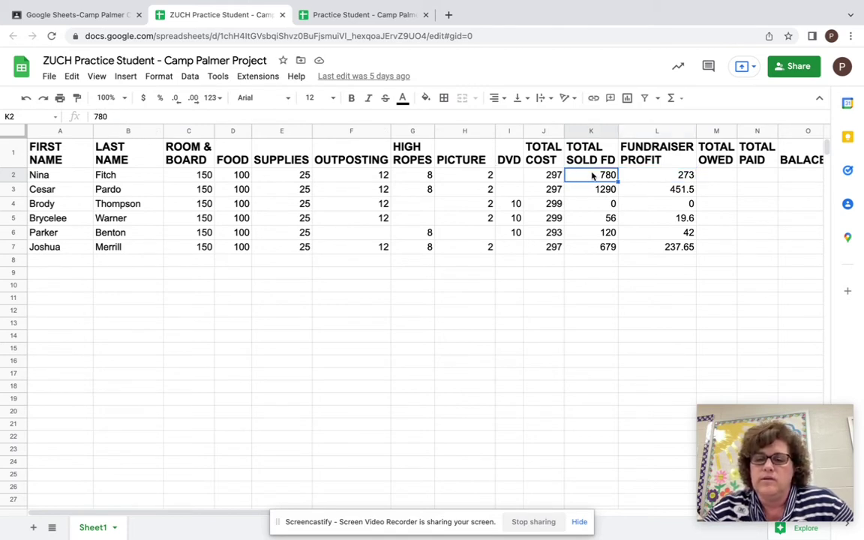
click(667, 181)
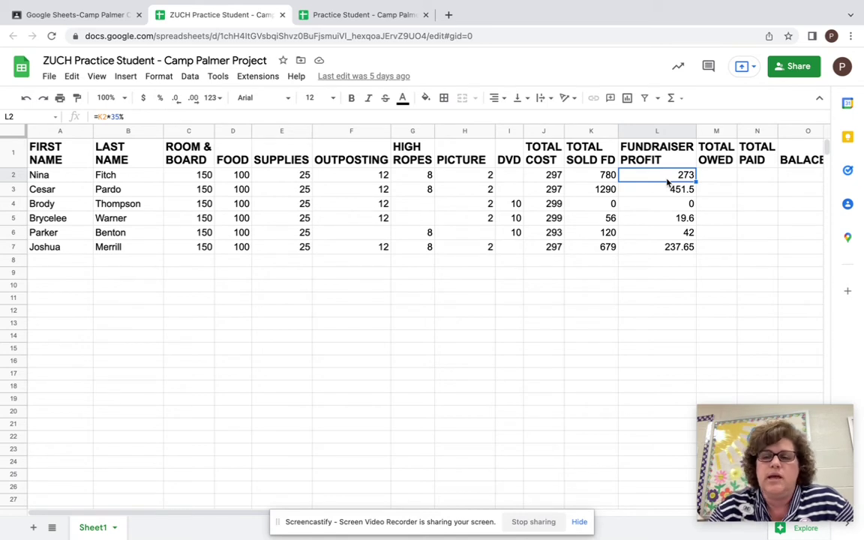
Enter =J2-L2 in M2 so the first camper's TOTAL OWED shows 24.
click(727, 180)
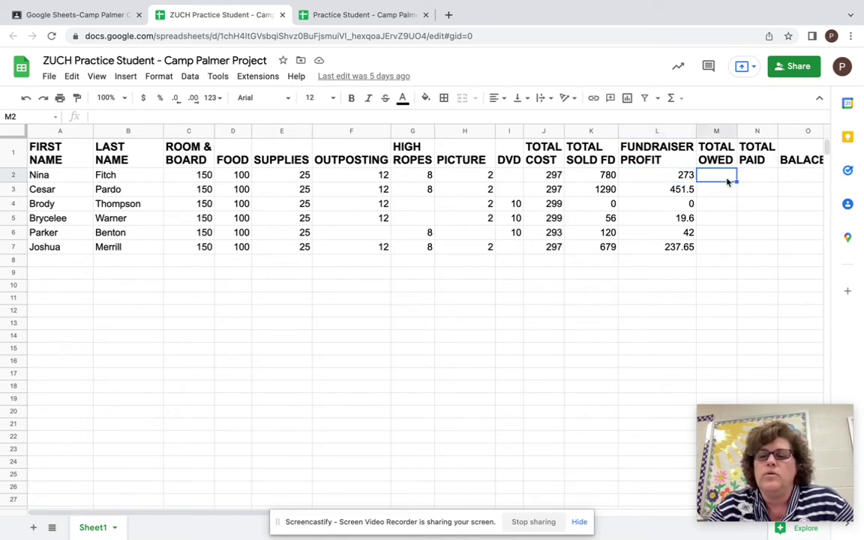
scroll(727, 180, right, 3)
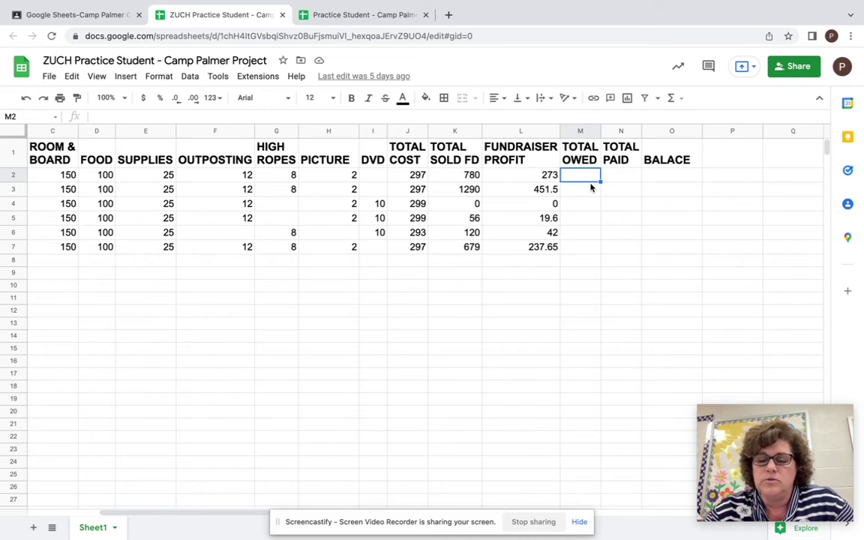
text(=)
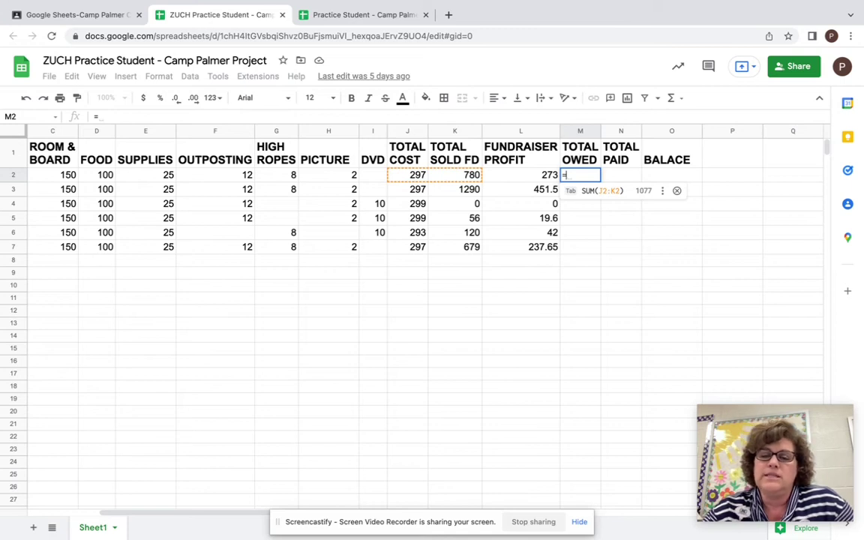
click(411, 175)
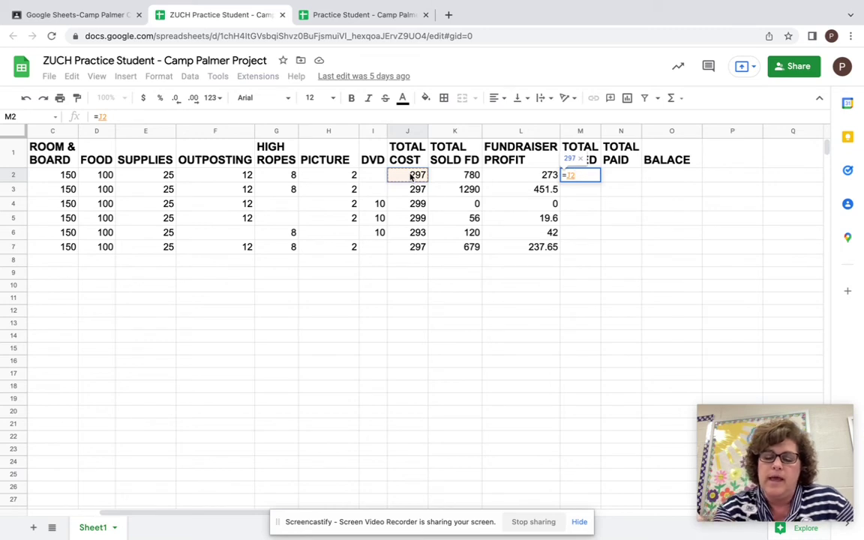
text(-)
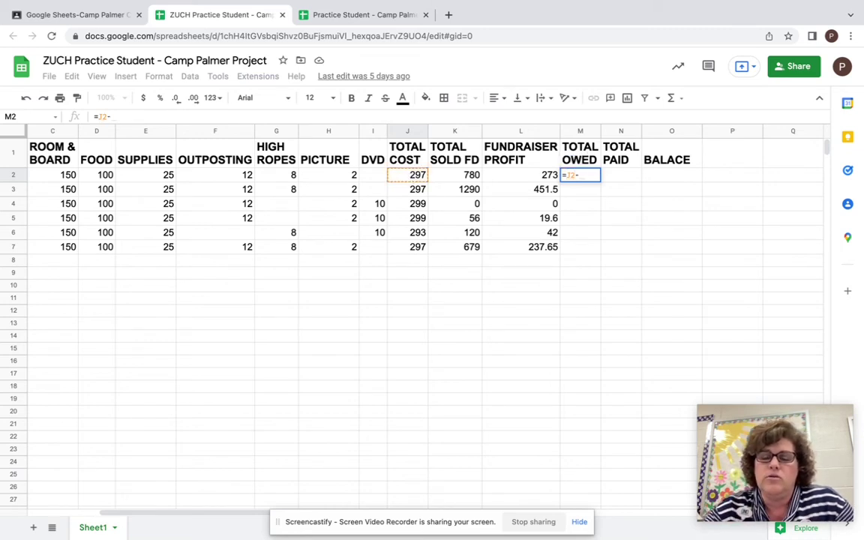
click(520, 175)
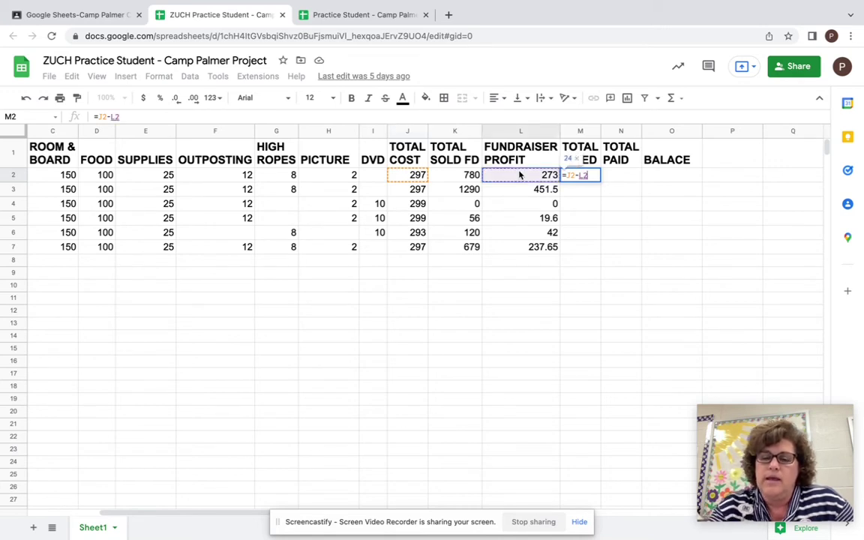
key(Return)
click(587, 177)
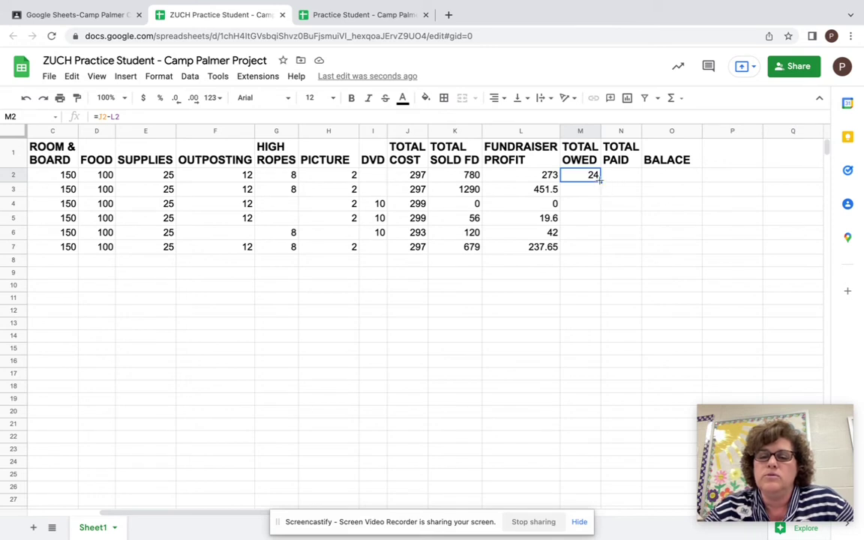
Fill the =J2-L2 formula down column M and verify row 3 gives -154.5.
drag(600, 178, 596, 260)
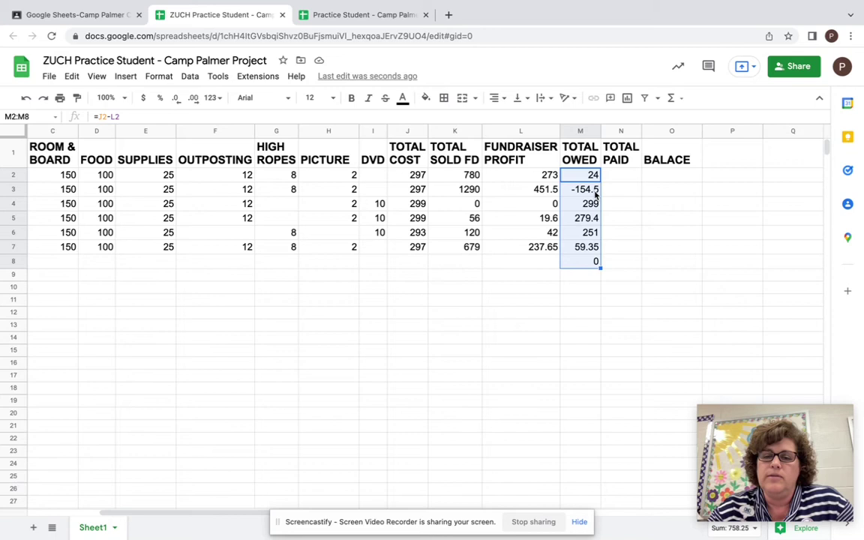
click(596, 194)
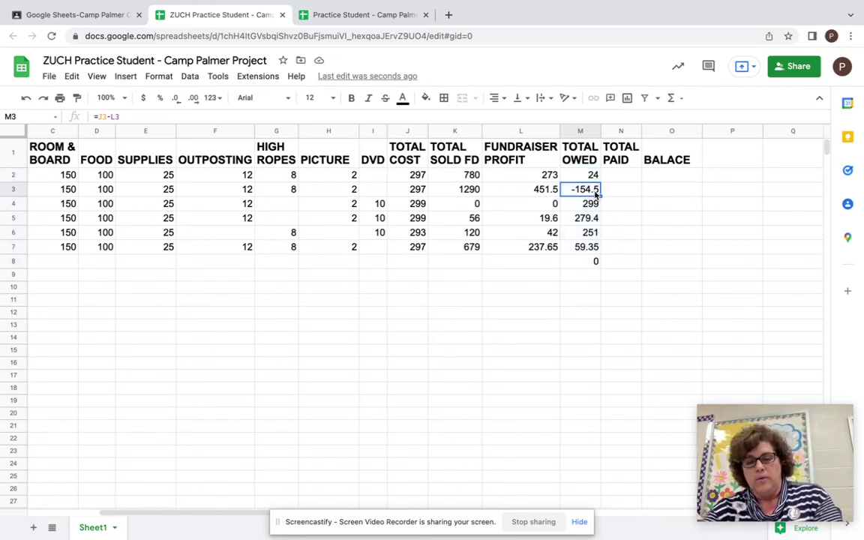
click(418, 190)
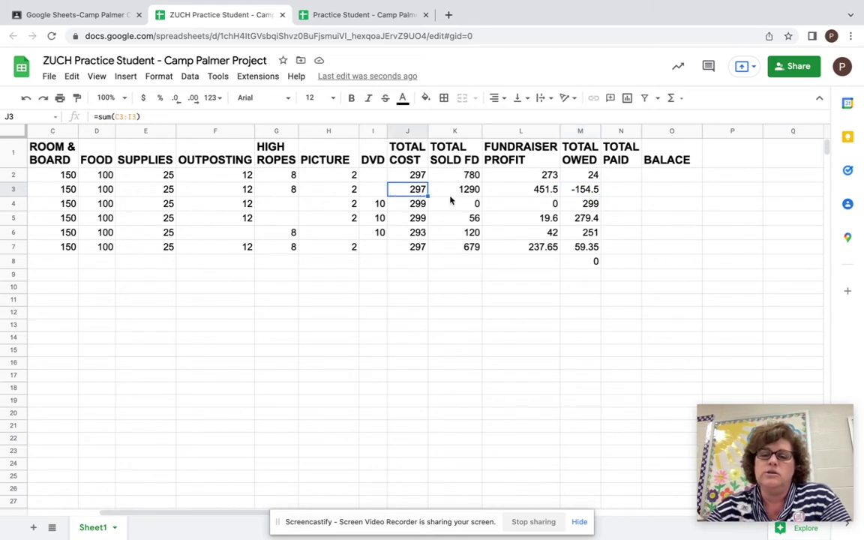
click(513, 193)
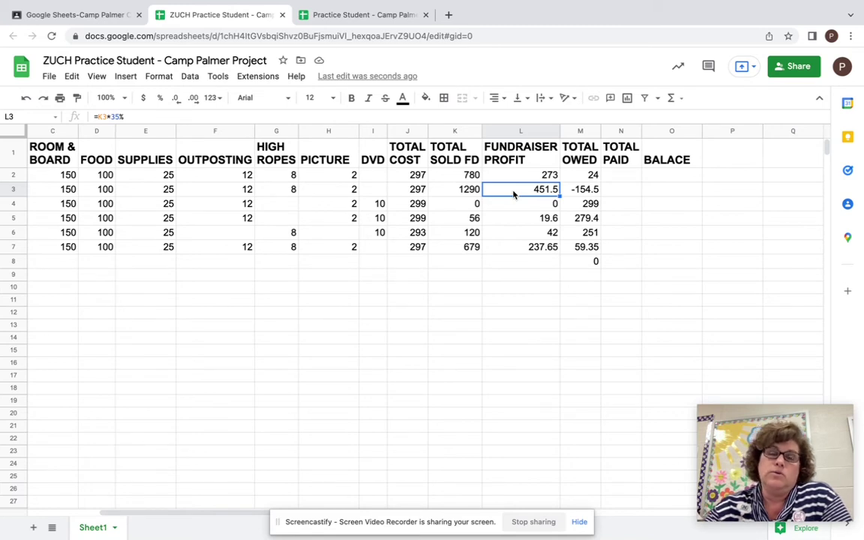
click(597, 191)
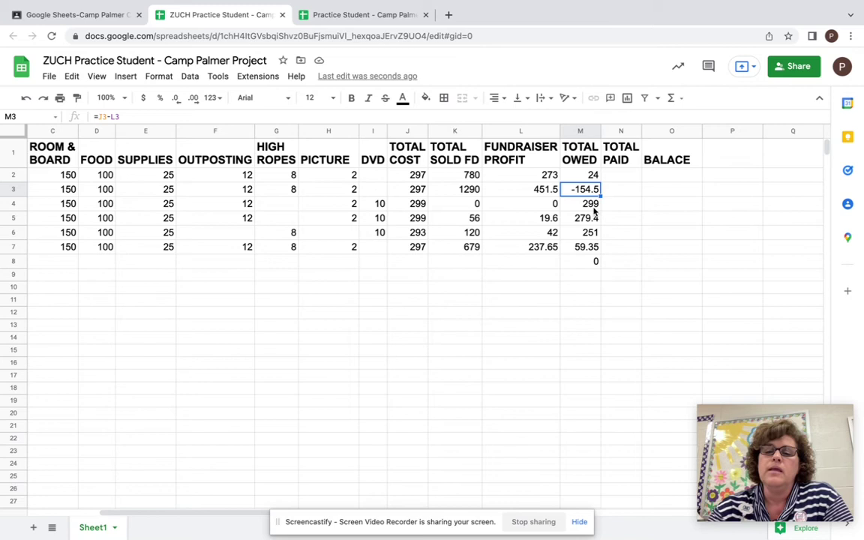
Delete the stray 0 from M8 under TOTAL OWED.
click(592, 261)
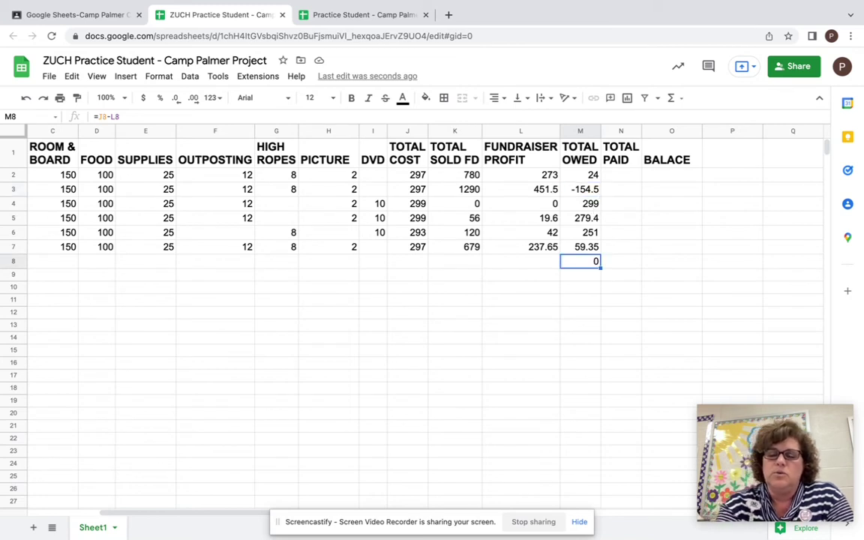
key(Delete)
click(628, 178)
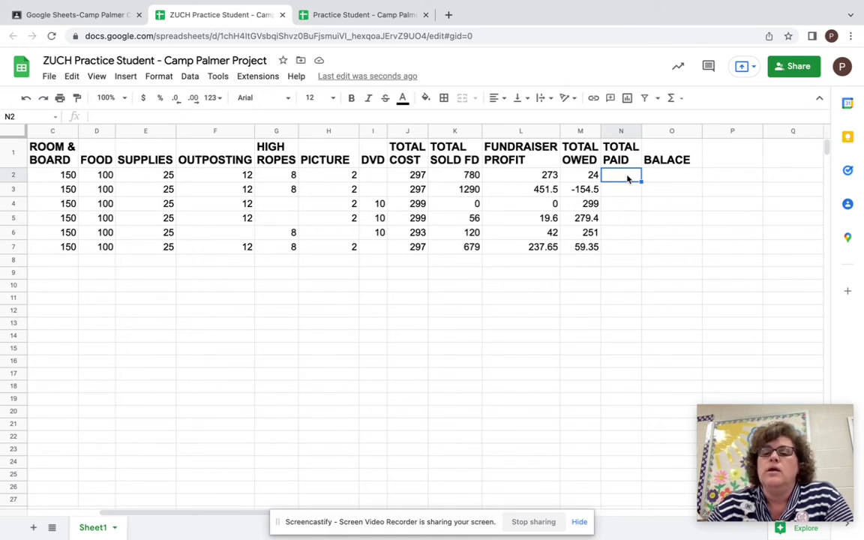
click(586, 129)
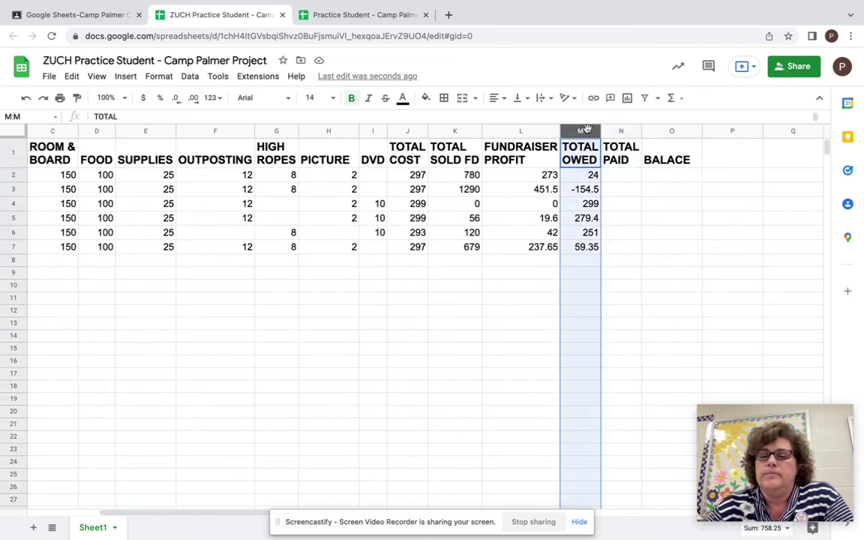
click(625, 182)
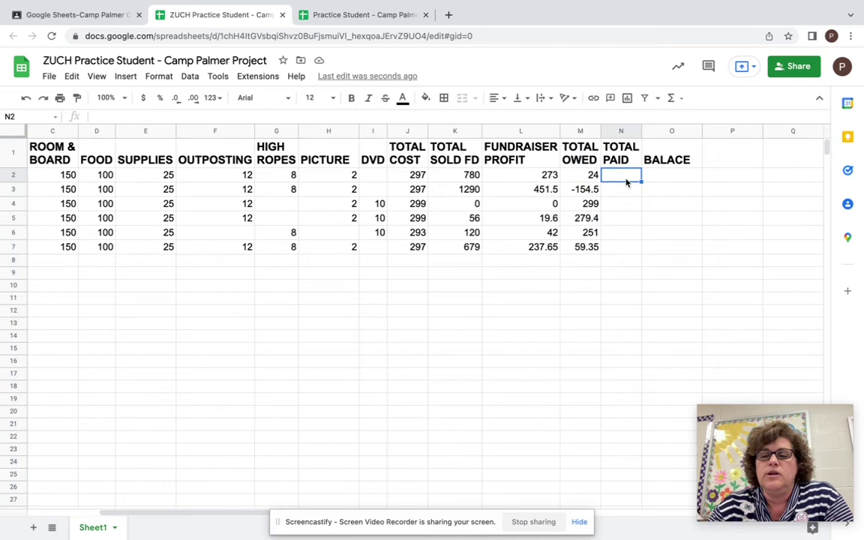
Enter the TOTAL PAID amounts 24, 0, 200, 145, 51 and 59.35 in N2:N7.
text(24)
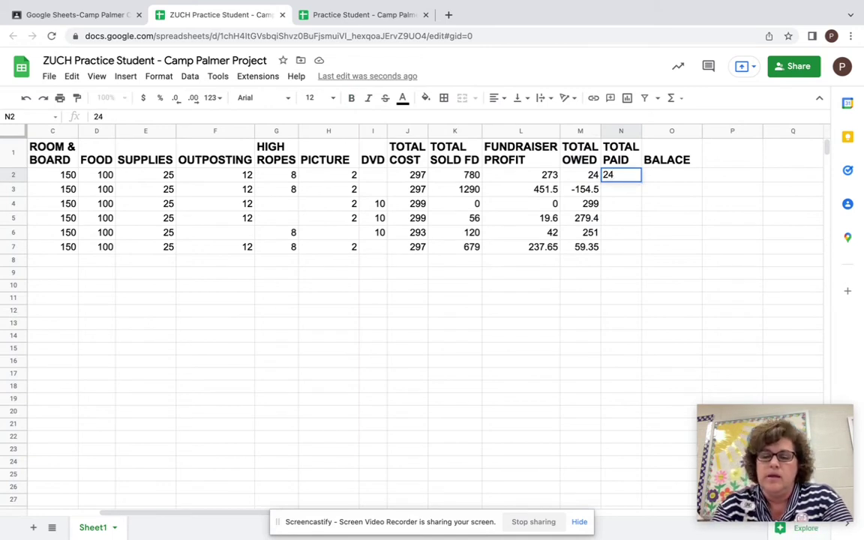
key(Return)
text(0)
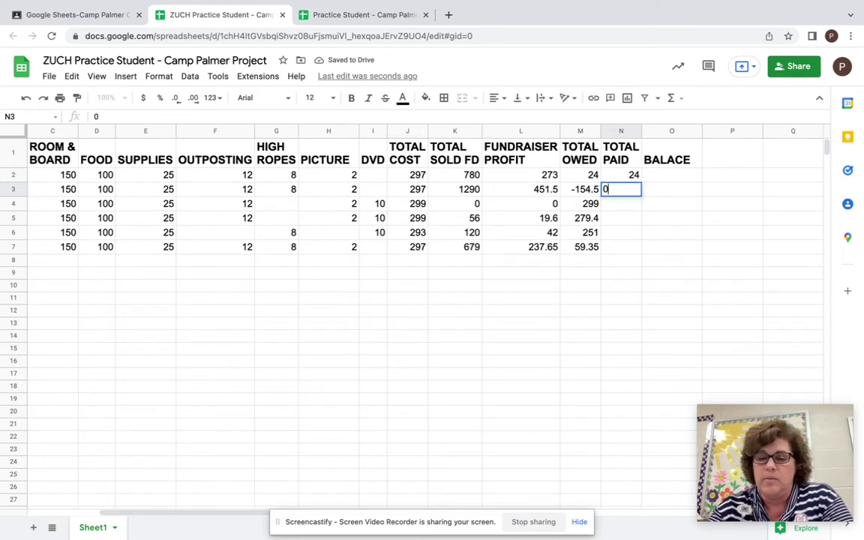
key(Return)
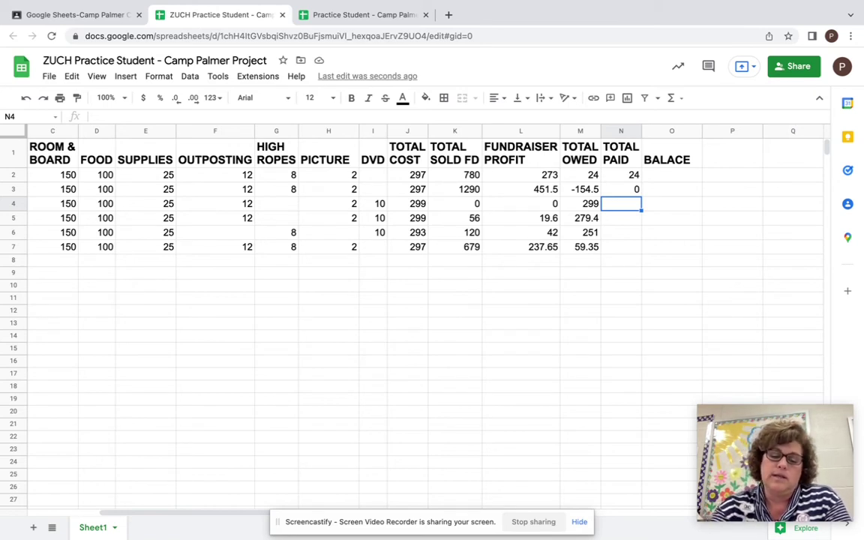
text(200)
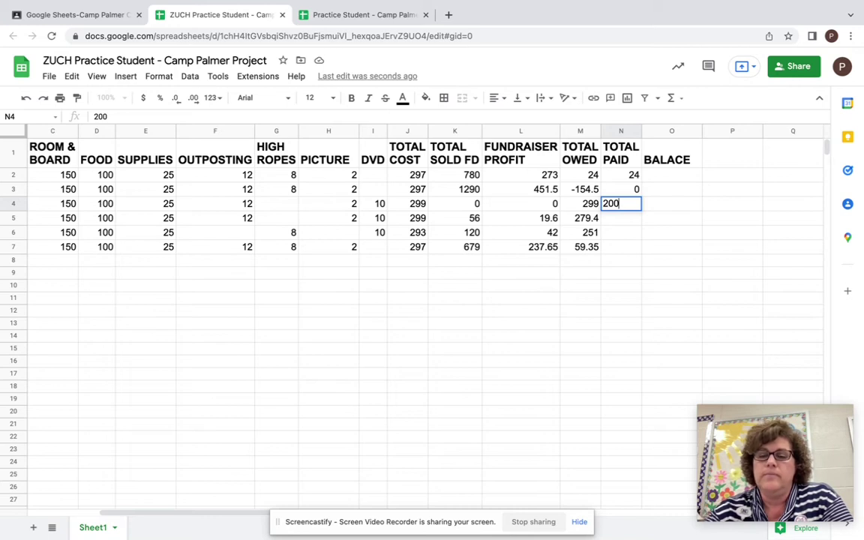
key(Return)
text(145)
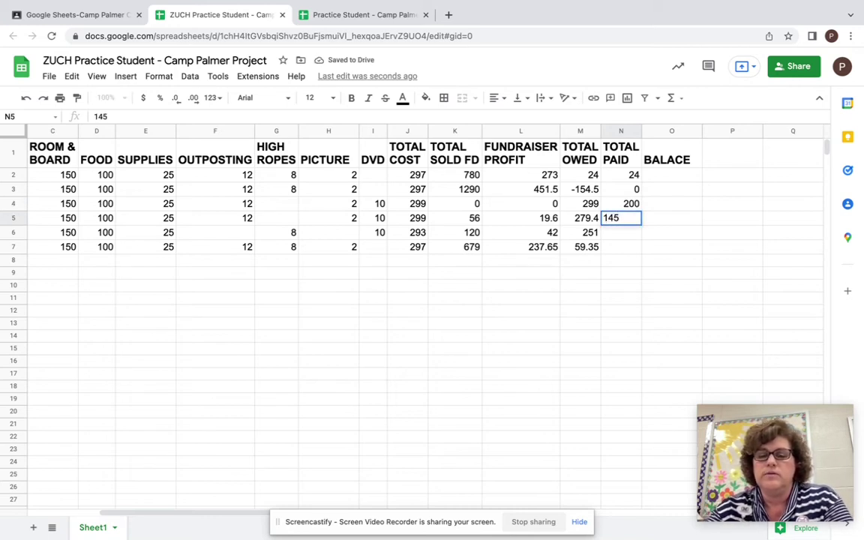
key(Return)
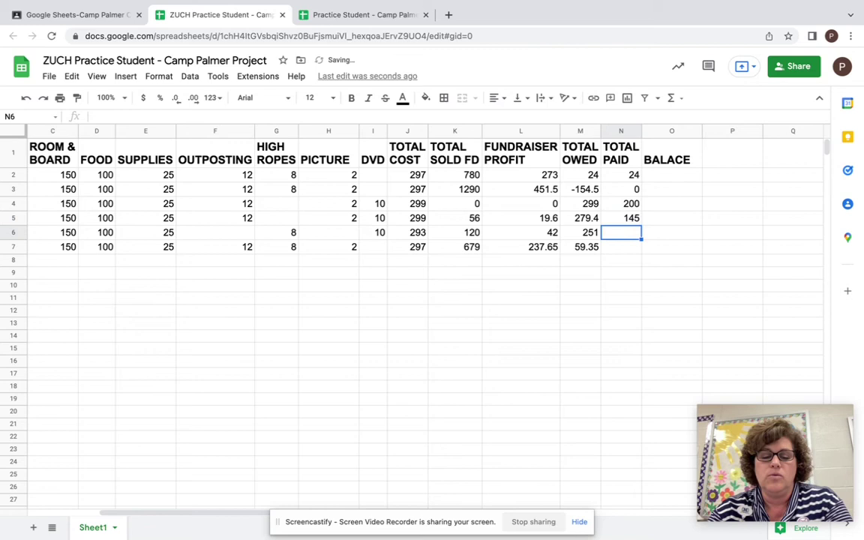
text(51)
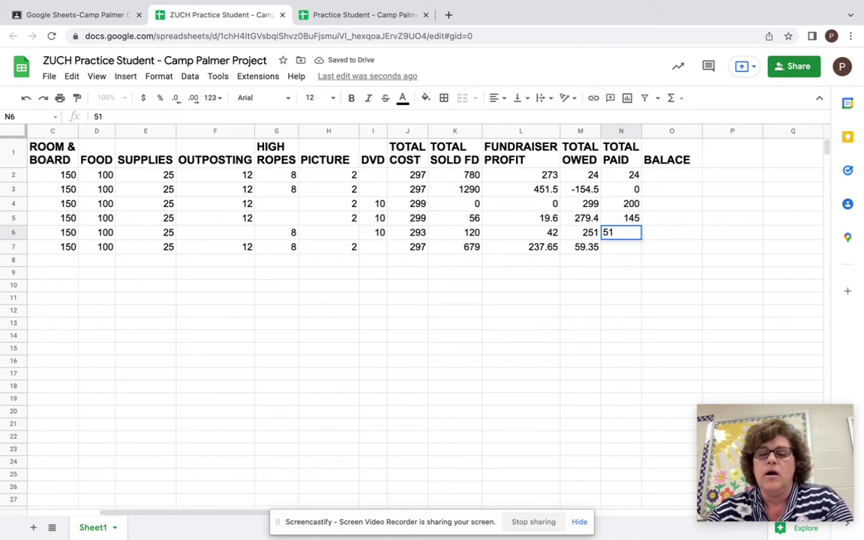
key(Return)
text(5)
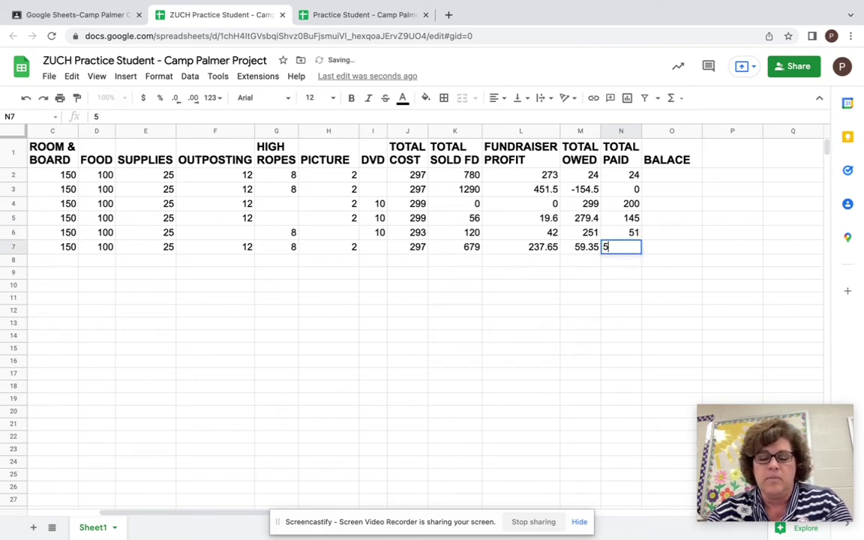
text(9.35)
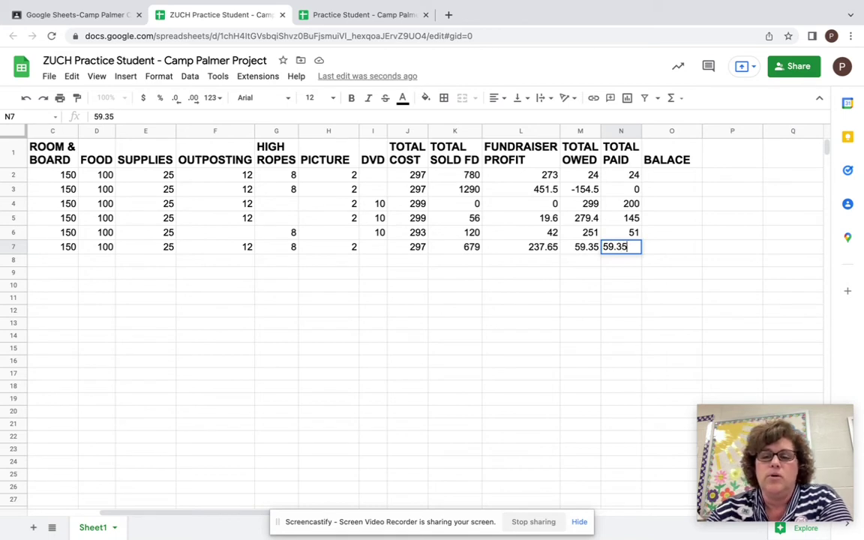
key(Return)
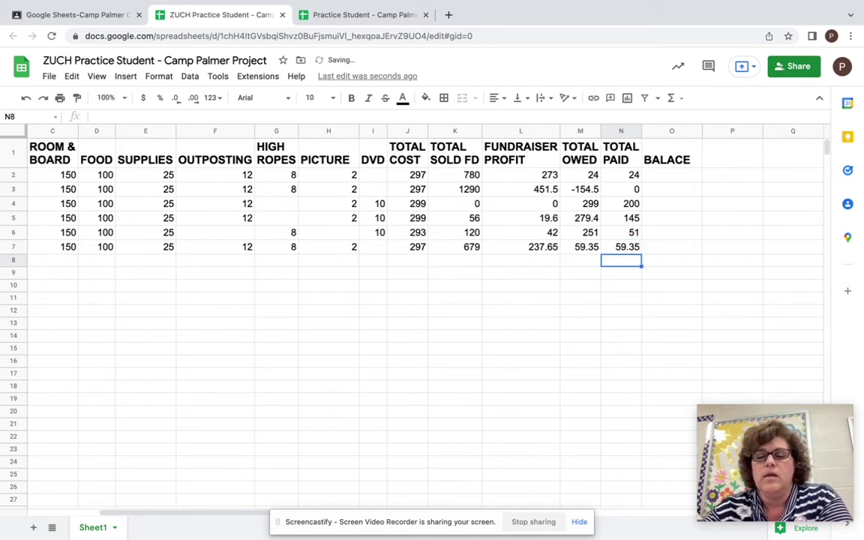
Enter =M2-N2 in O2 and autofill the balance formula down the BALACE column.
click(680, 177)
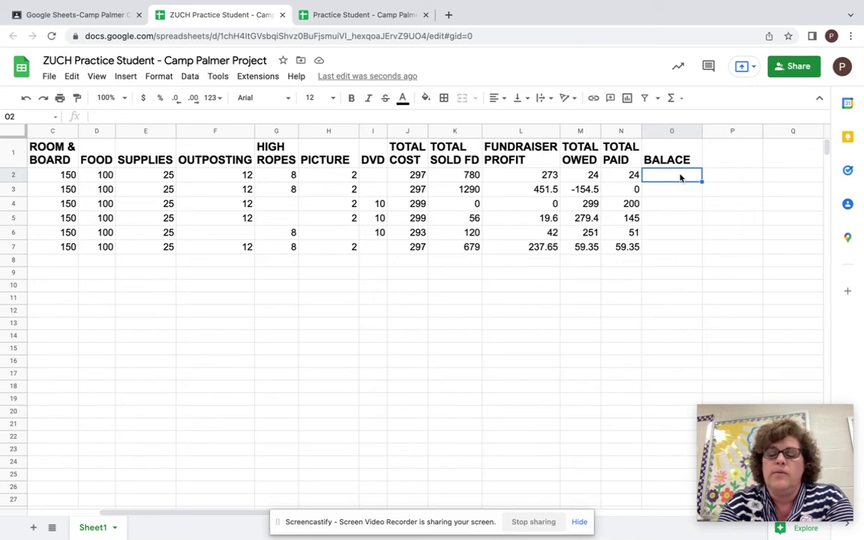
text(=)
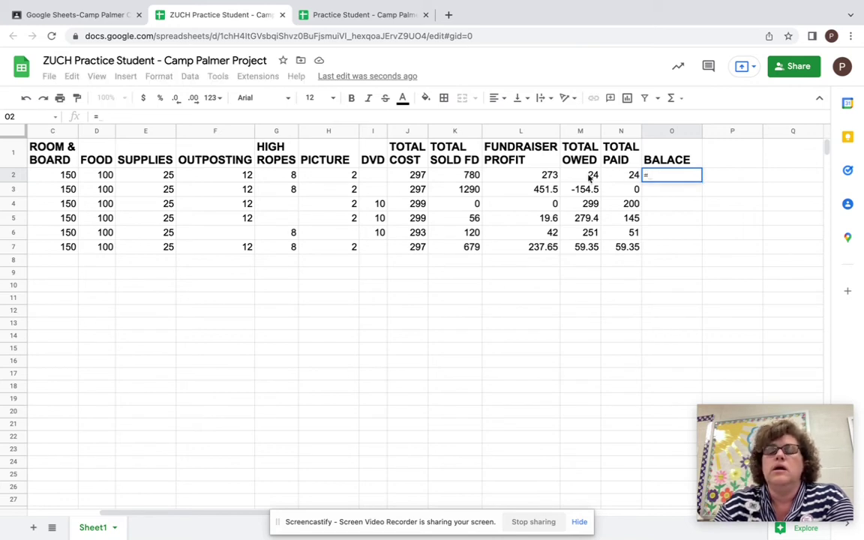
click(581, 177)
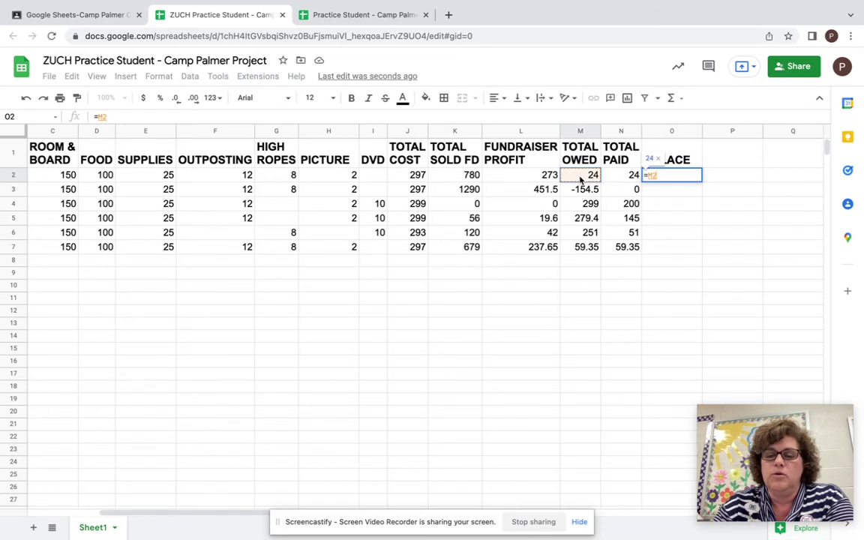
text(-)
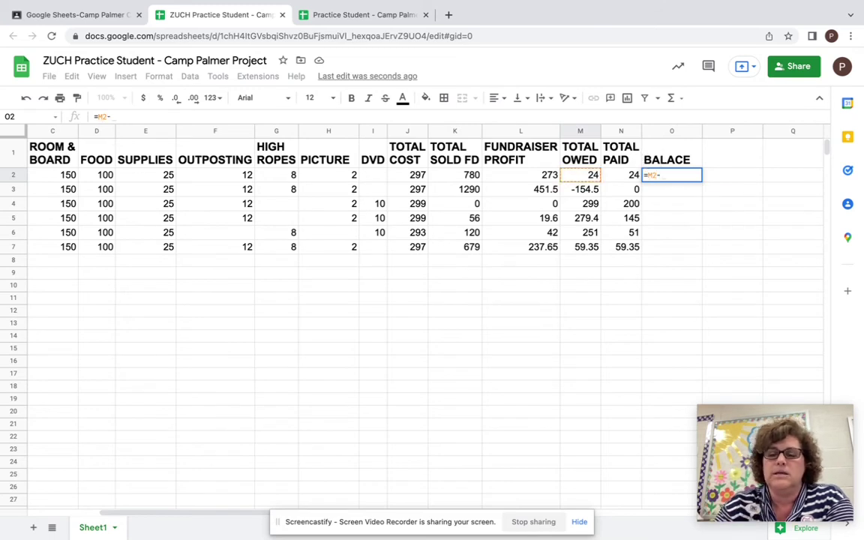
click(622, 175)
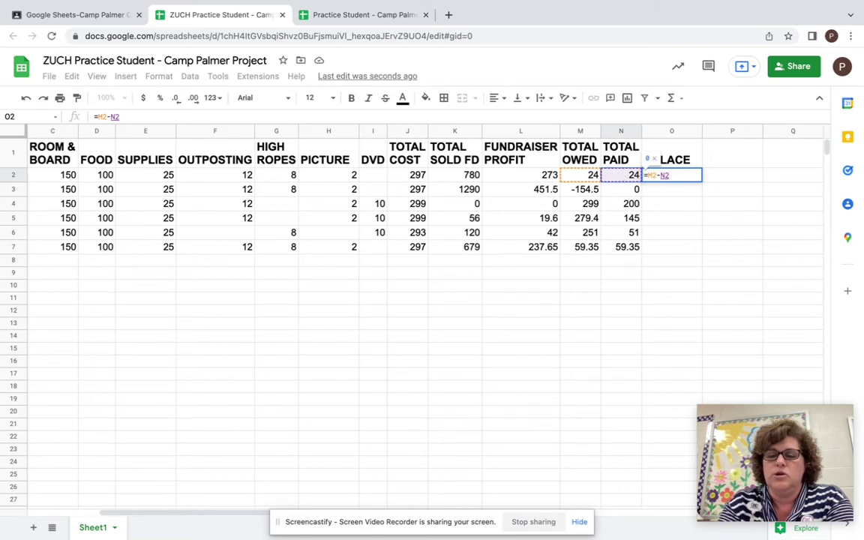
key(Return)
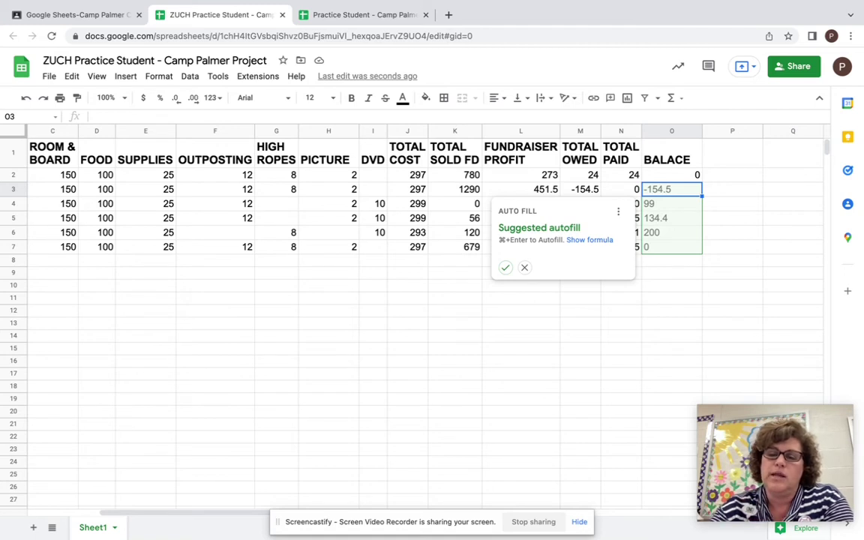
click(506, 269)
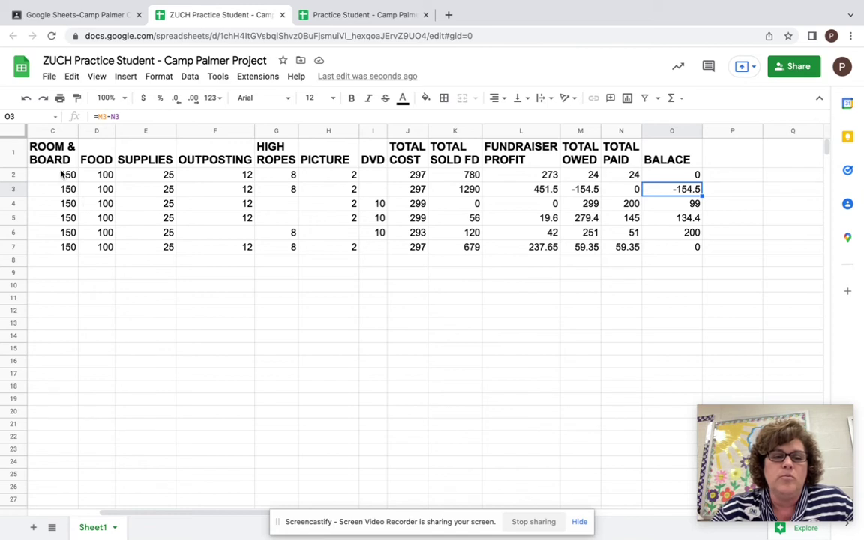
Format C2:O7 as currency so values read like $150.00 and -$154.50.
mouse_move(57, 173)
mouse_down()
mouse_move(348, 232)
mouse_move(684, 246)
mouse_up()
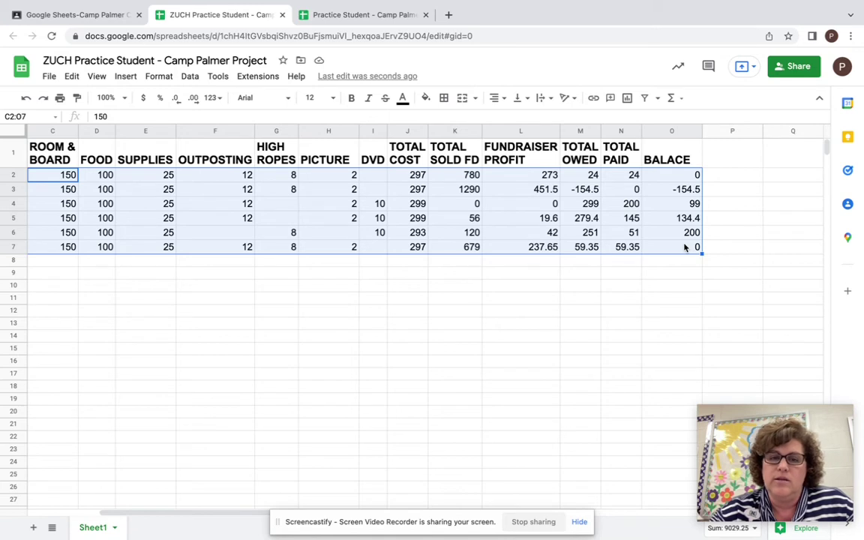
click(144, 100)
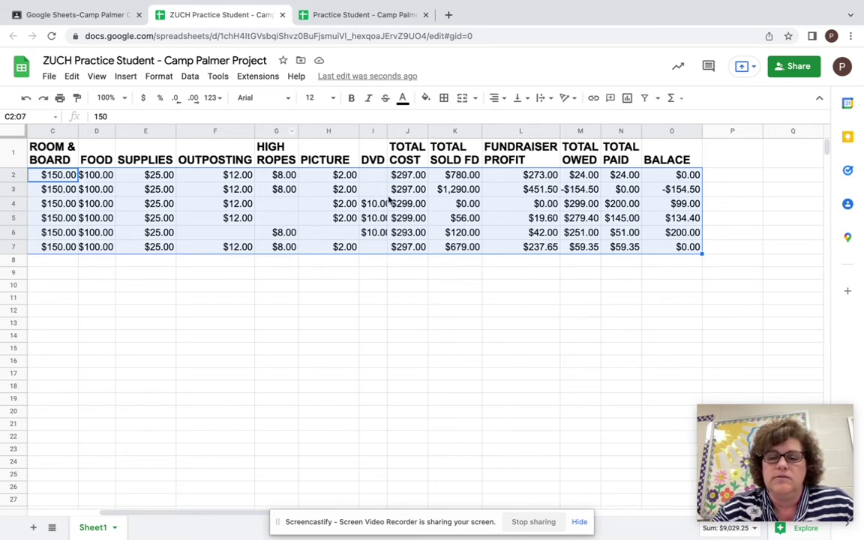
click(380, 289)
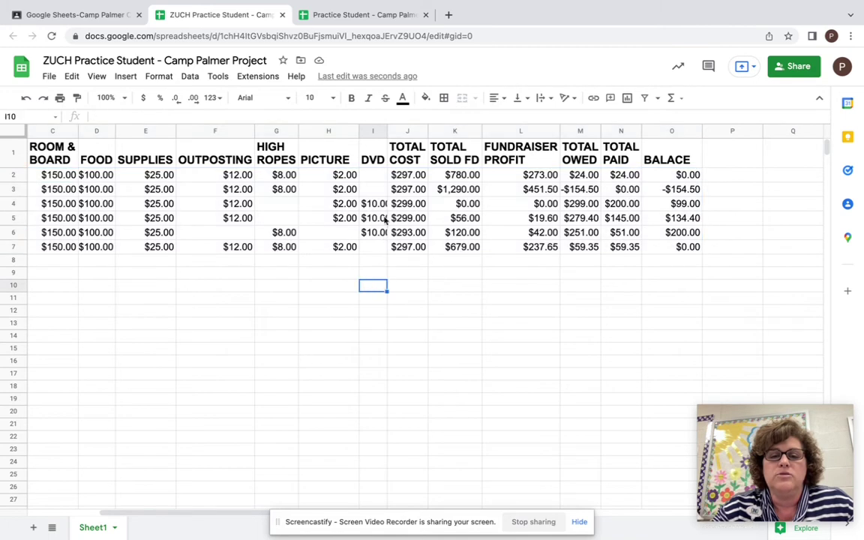
double_click(387, 130)
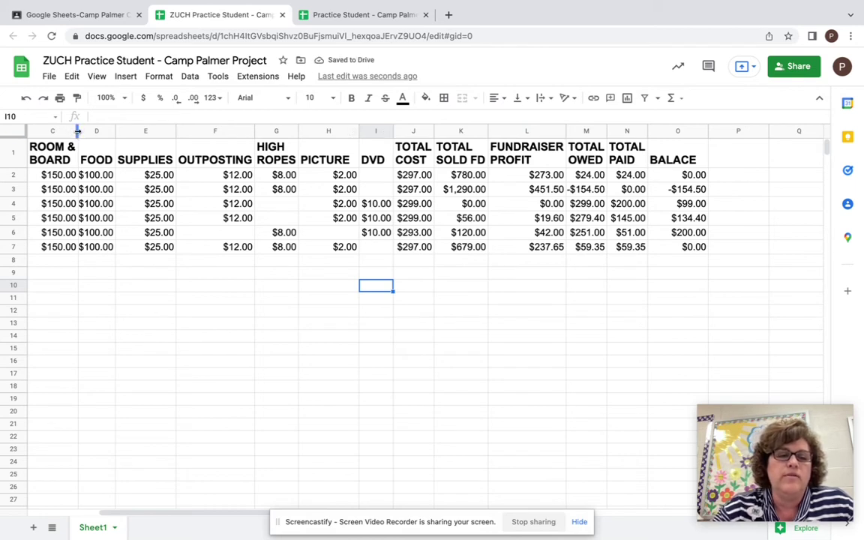
drag(77, 131, 77, 130)
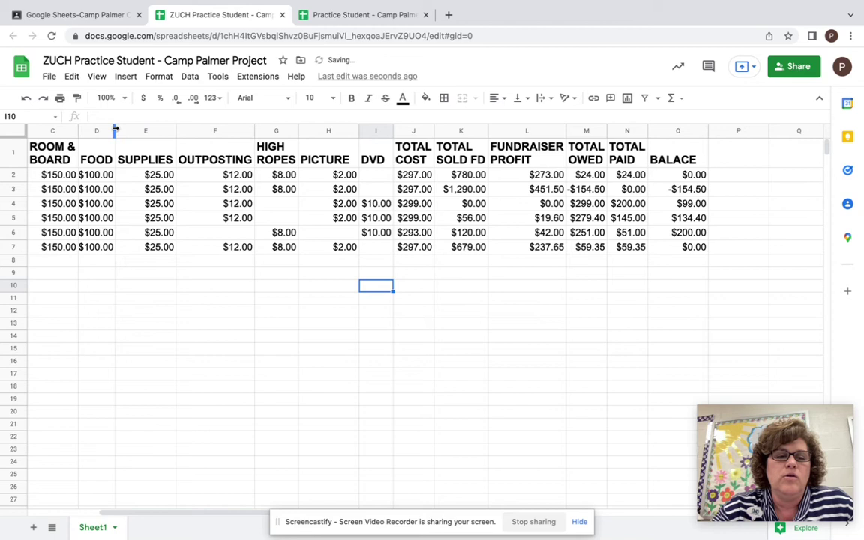
double_click(115, 130)
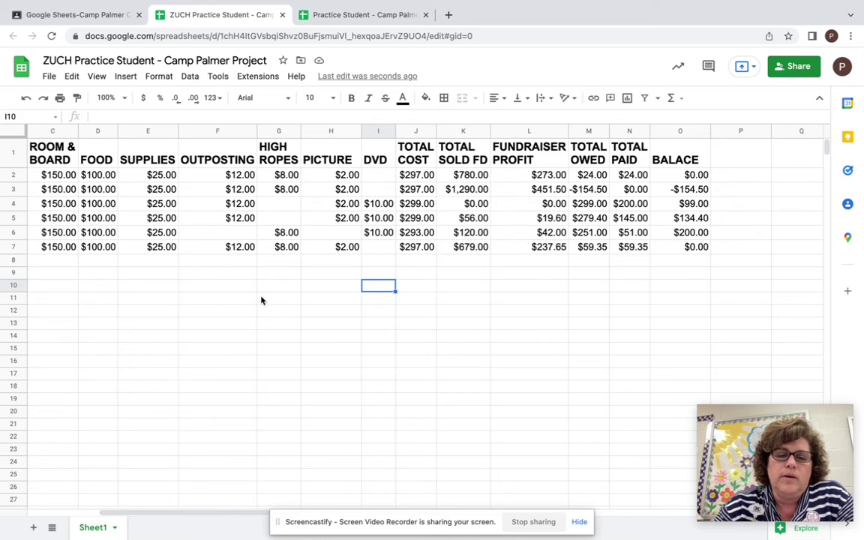
Label cell A8 as TOTAL for the totals row.
scroll(265, 269, left, 3)
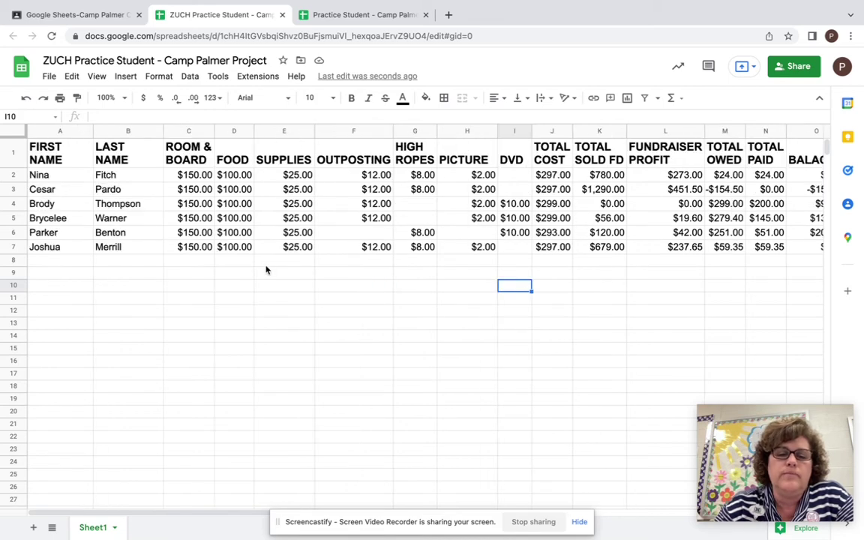
click(58, 262)
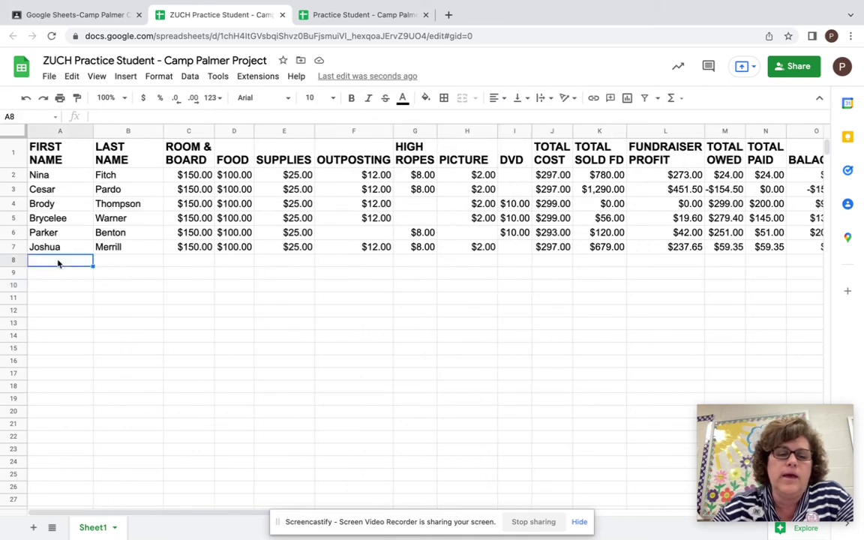
text(TOTAL)
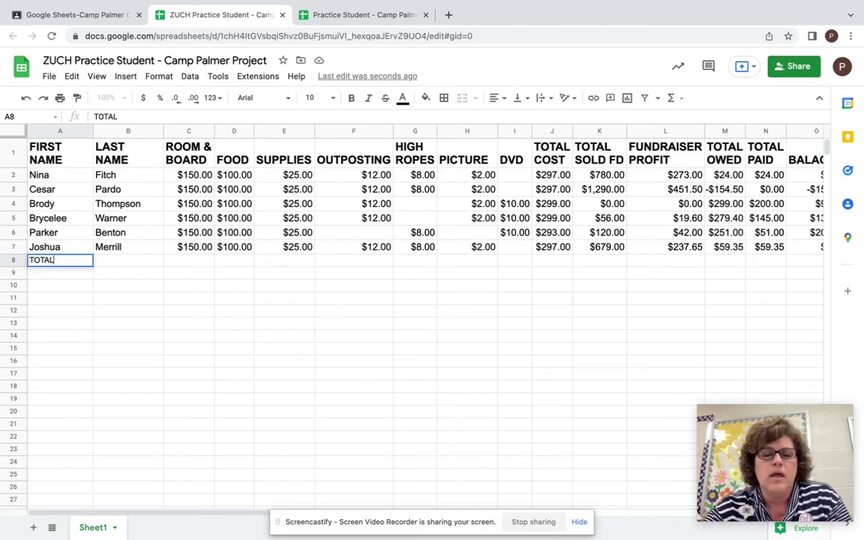
key(Tab)
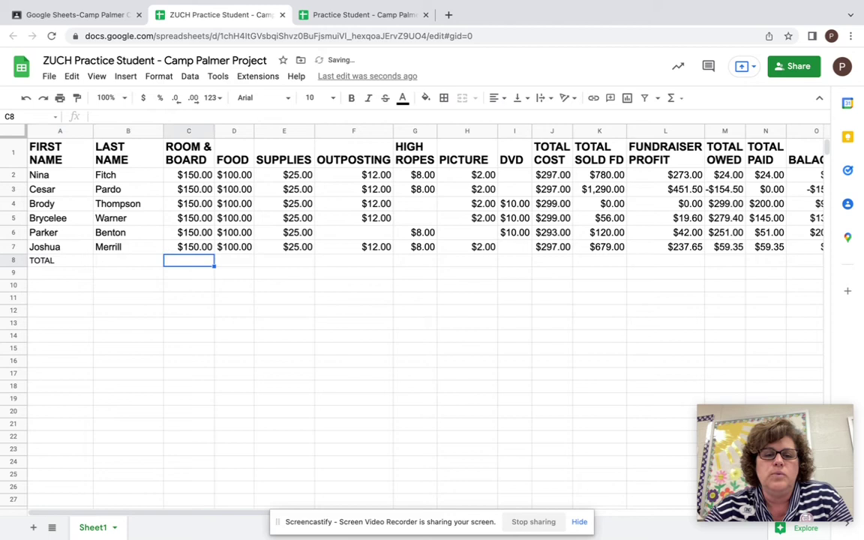
key(Right)
key(Right)
key(Right)
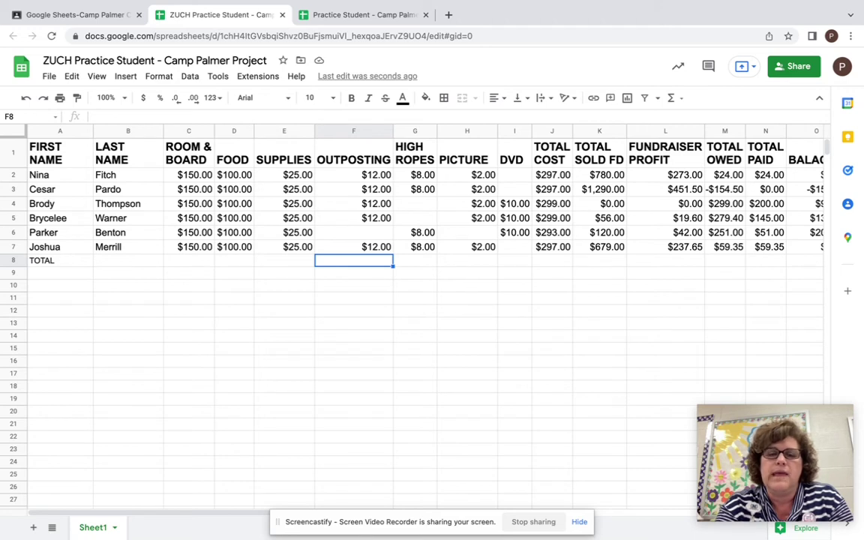
Enter =COUNT(F2:F7) in F8 to count the OUTPOSTING entries, giving 5.
text(=SOUNT)
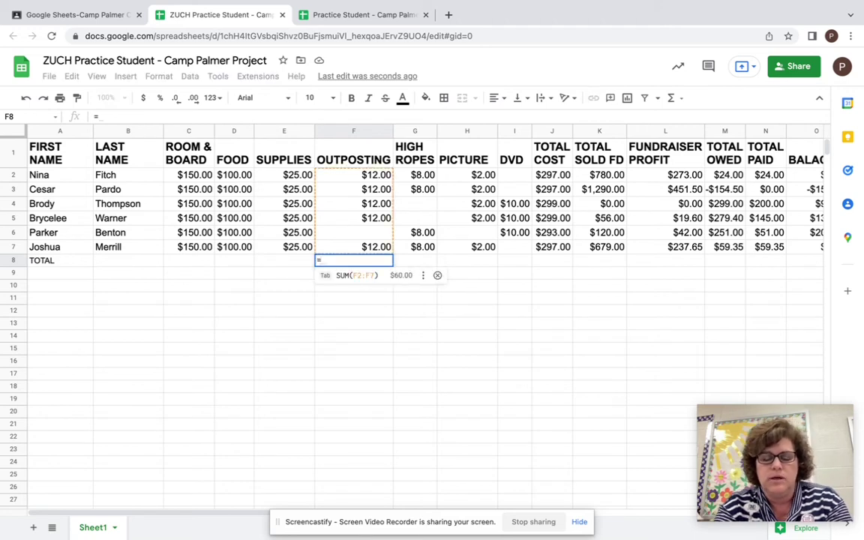
key(BackSpace)
key(BackSpace)
key(BackSpace)
key(BackSpace)
key(BackSpace)
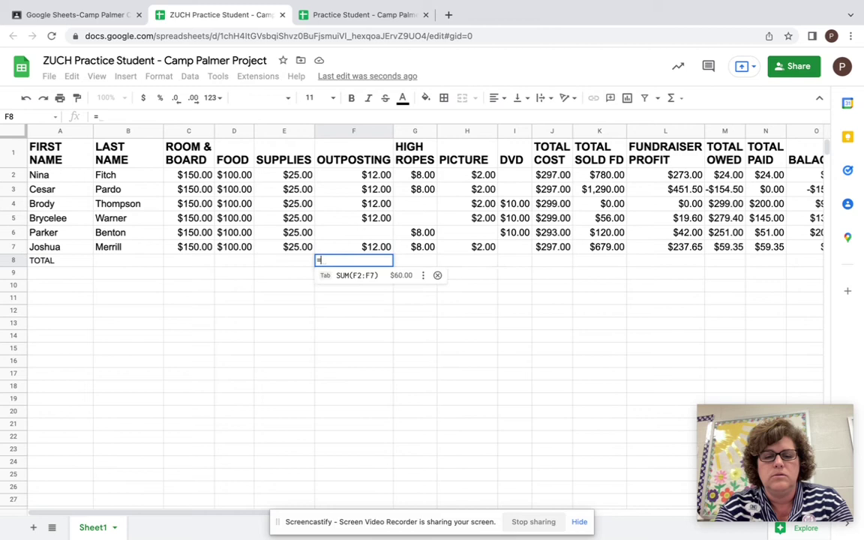
text(COUNMT)
key(BackSpace)
key(BackSpace)
text(T)
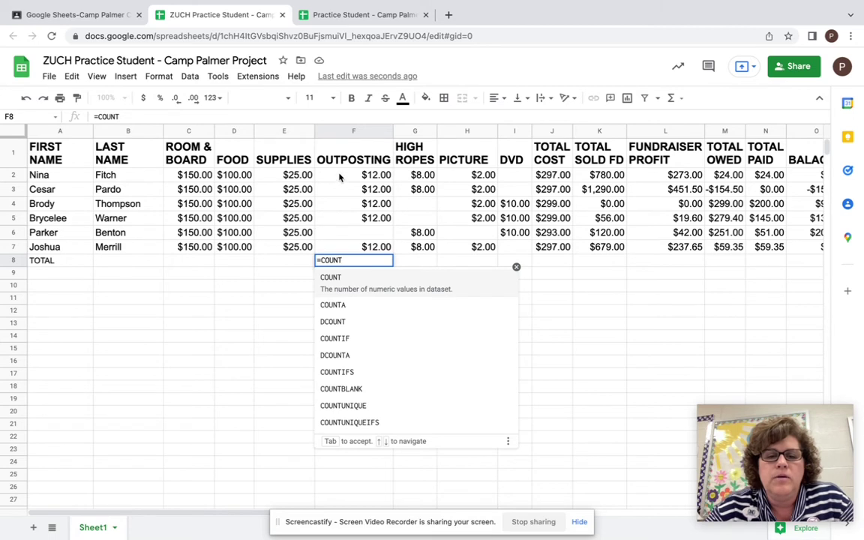
drag(339, 177, 343, 247)
click(354, 261)
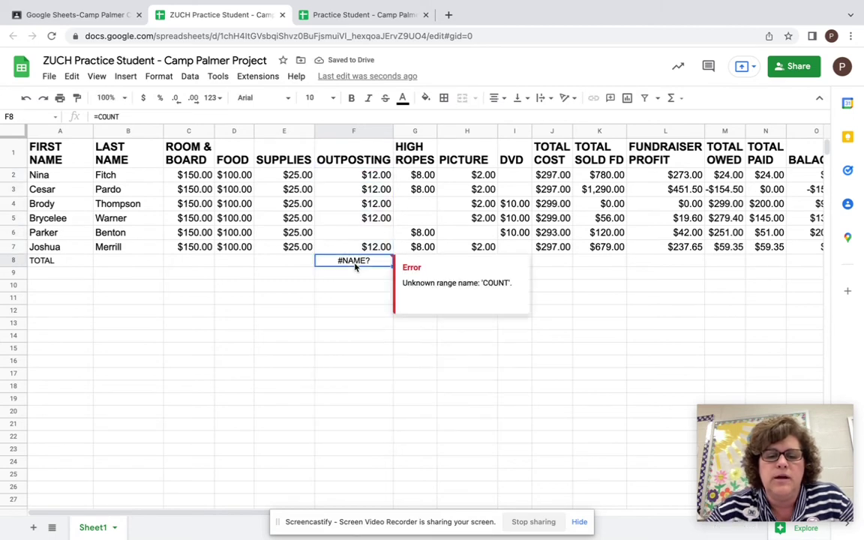
text(=)
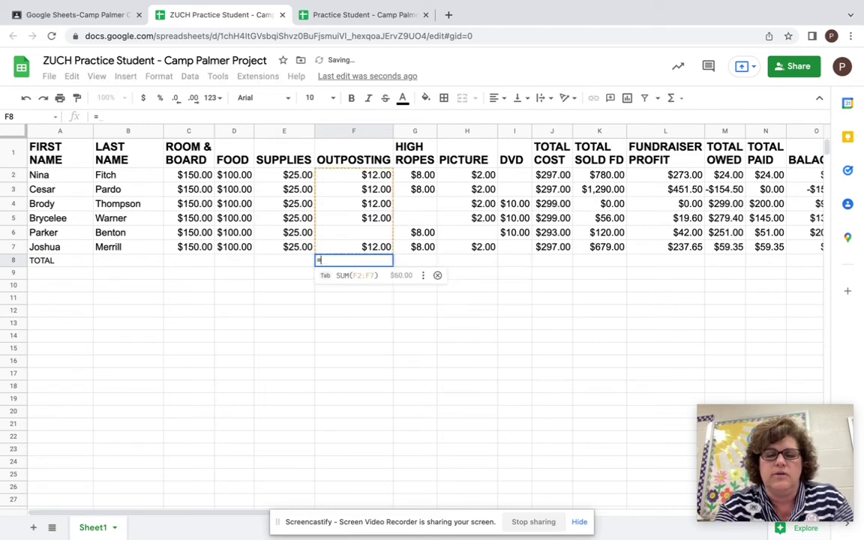
text(COUNT()
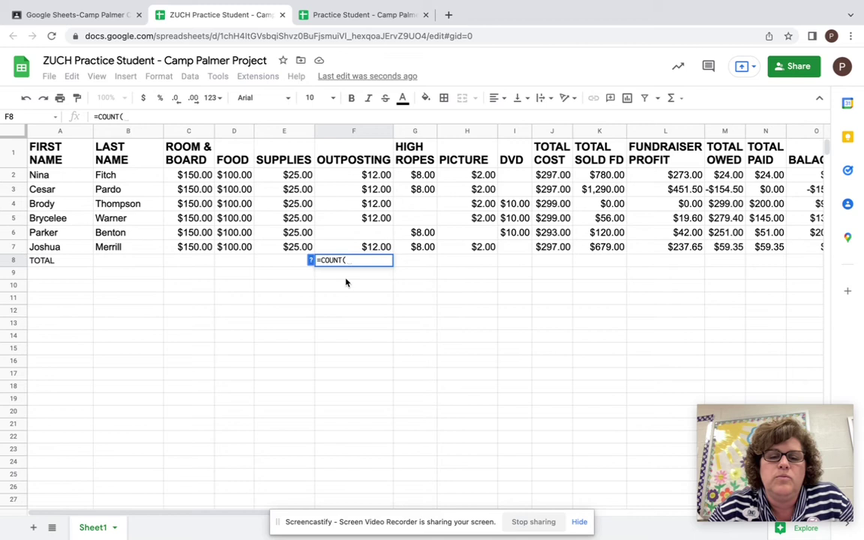
drag(380, 177, 383, 245)
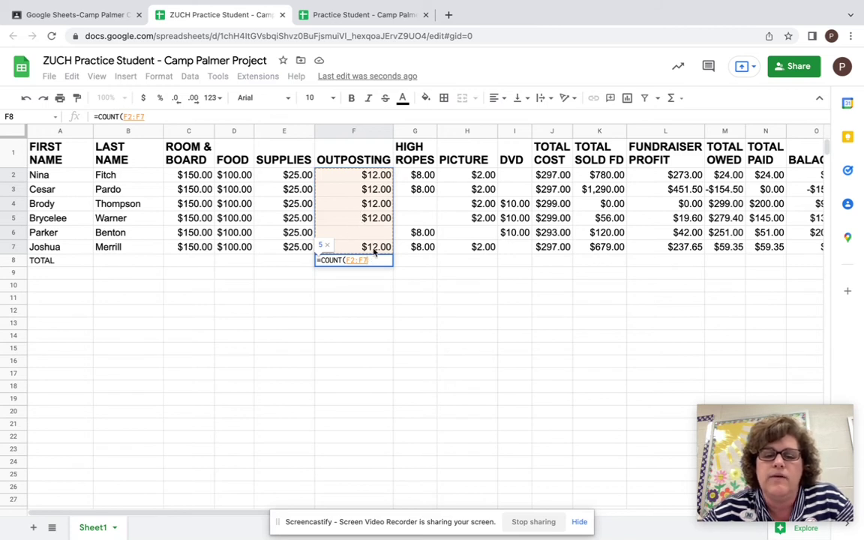
text())
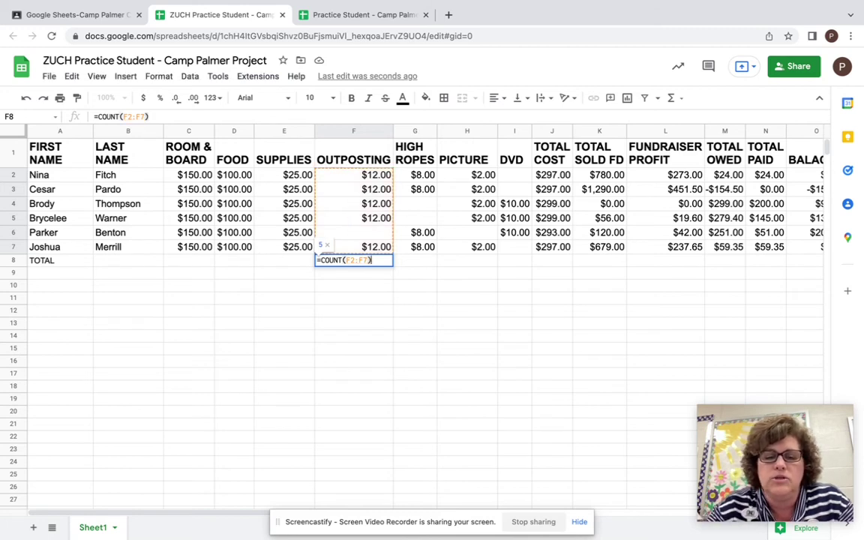
key(Return)
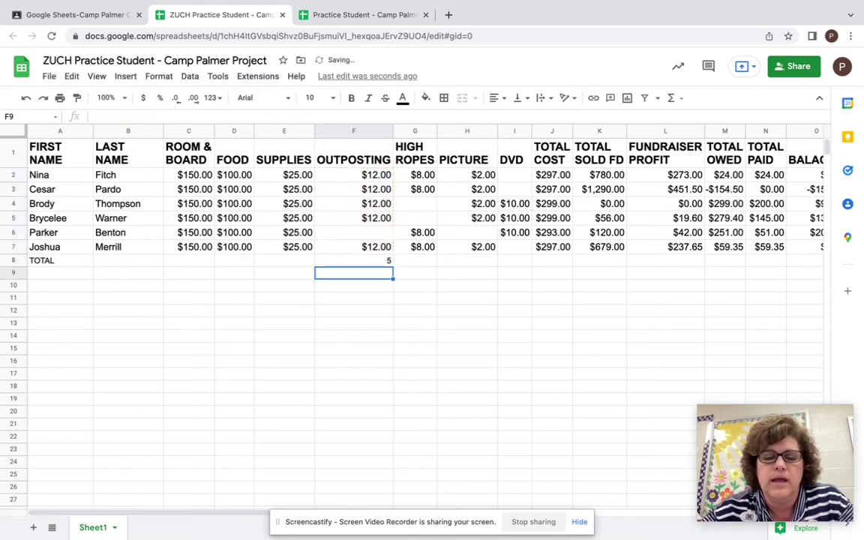
Copy F8's COUNT formula right to I8, giving HIGH ROPES 4, PICTURE 5, DVD 3.
click(386, 260)
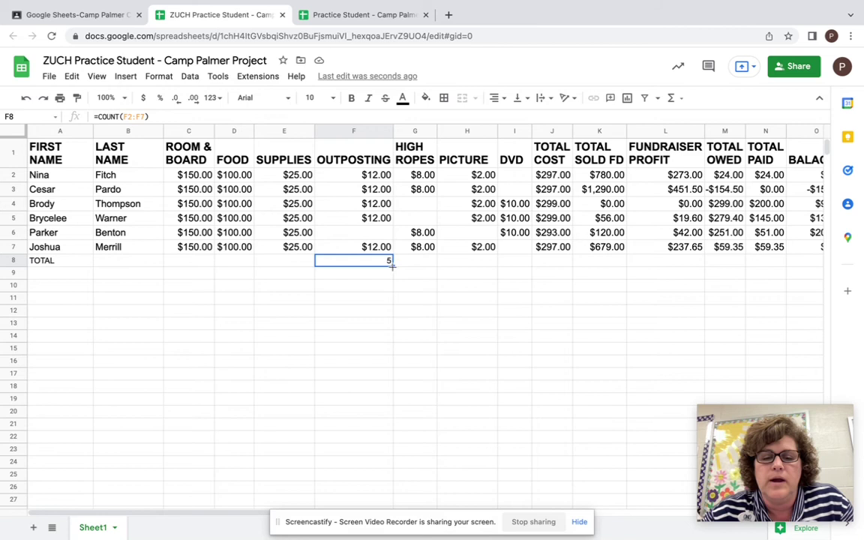
drag(391, 265, 509, 267)
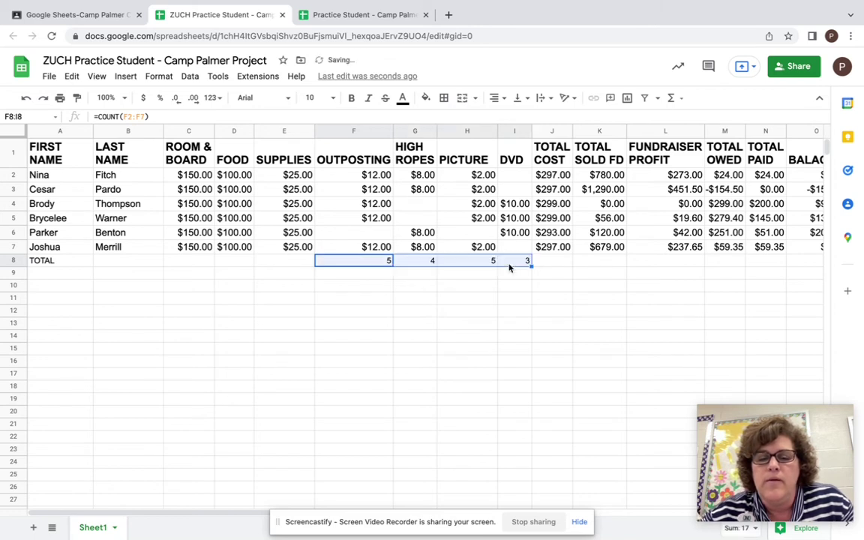
click(499, 289)
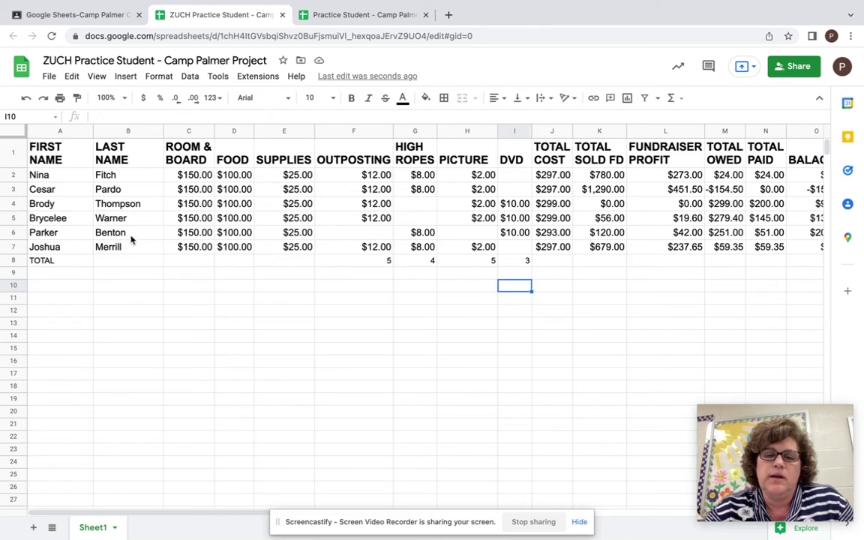
Insert a chart from the OUTPOSTING and HIGH ROPES headers F1:G1 and counts F8:G8.
click(352, 153)
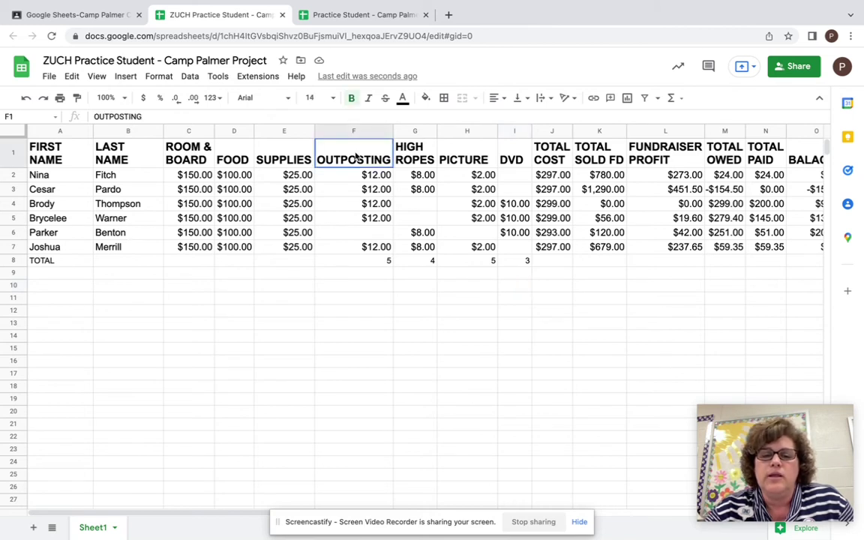
drag(389, 152, 408, 150)
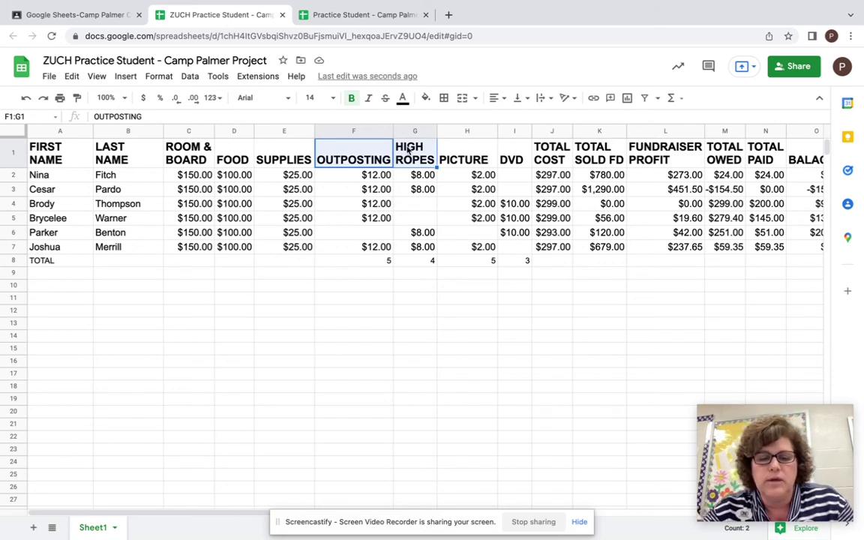
click(380, 261)
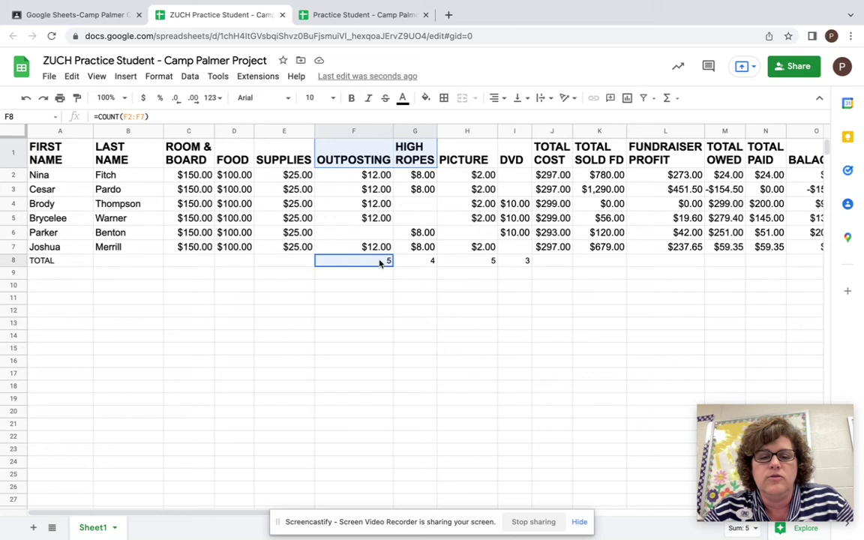
drag(380, 261, 406, 263)
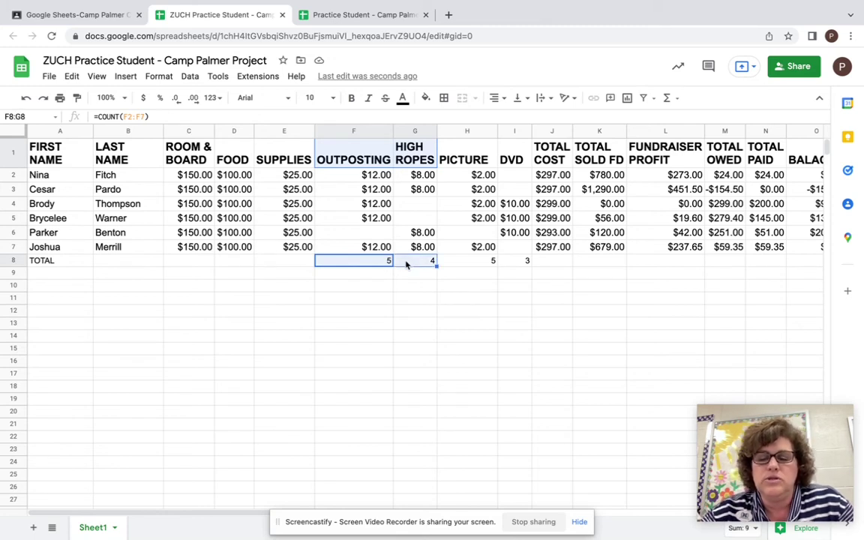
click(125, 78)
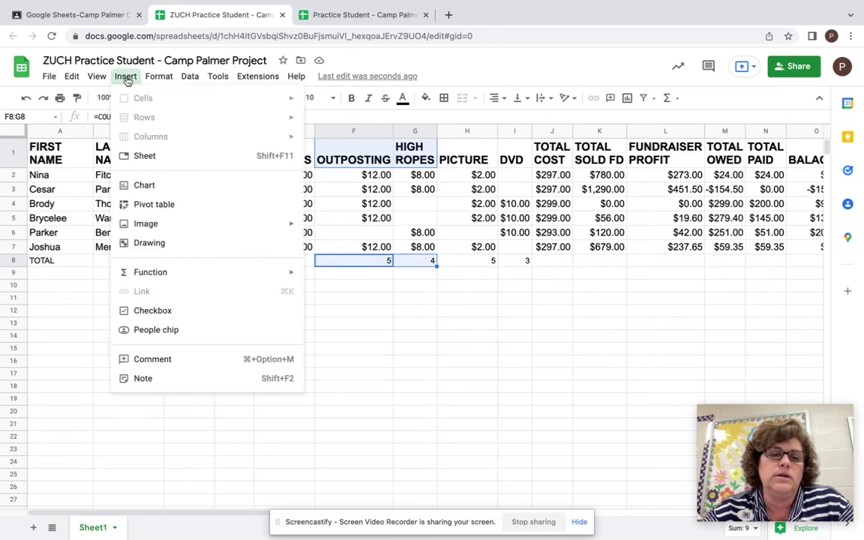
click(156, 186)
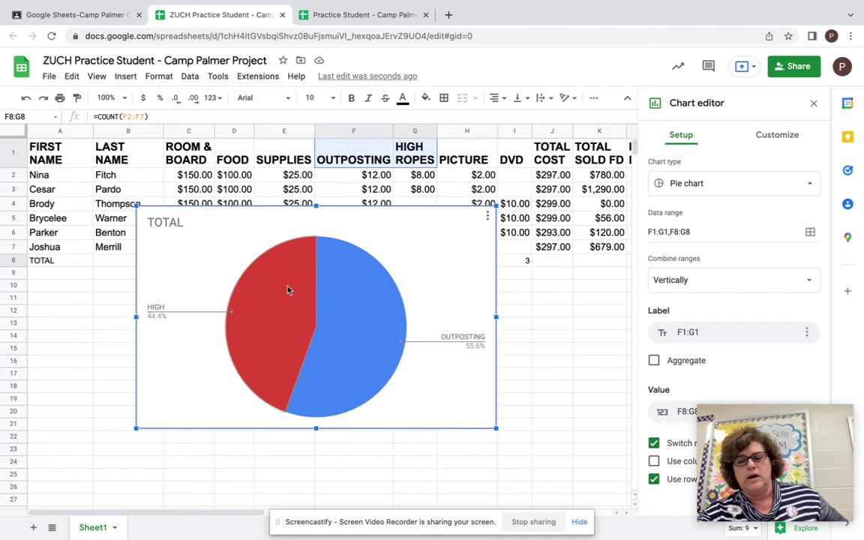
Change the pie chart to a column chart and bring up the Customize options.
click(765, 190)
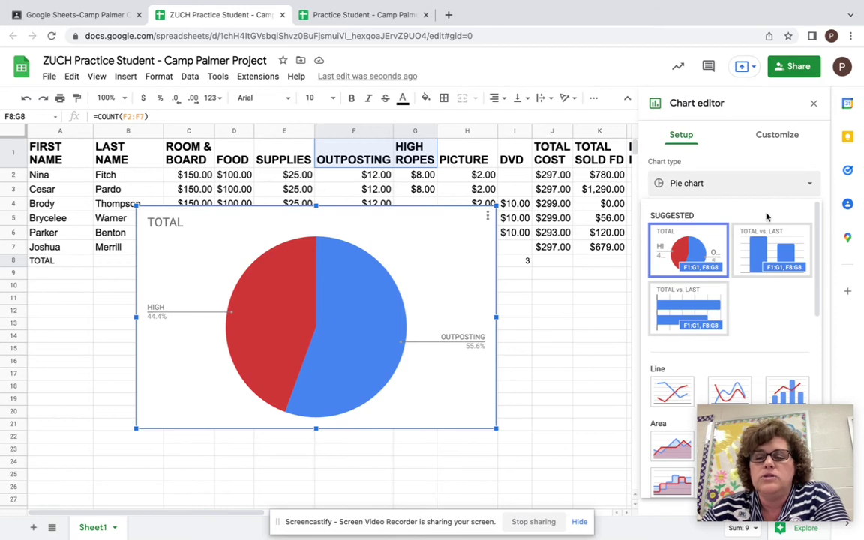
click(771, 249)
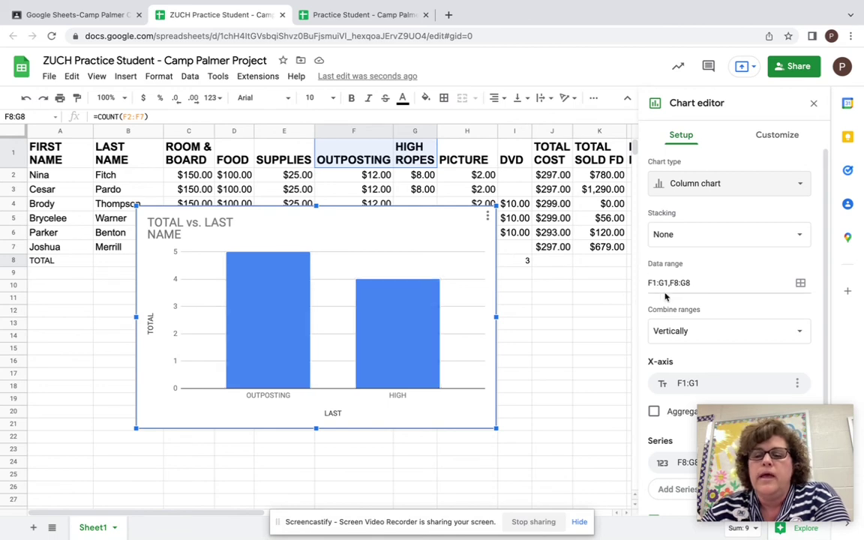
mouse_move(800, 411)
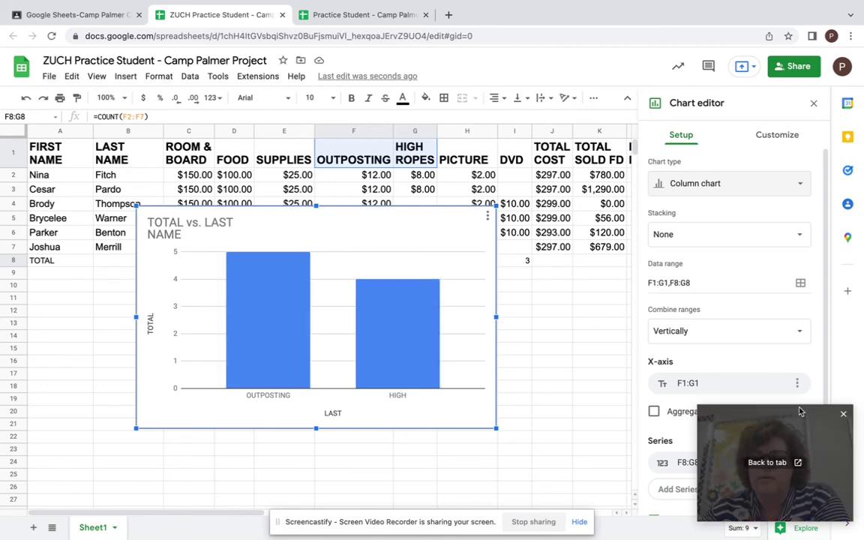
drag(800, 411, 117, 405)
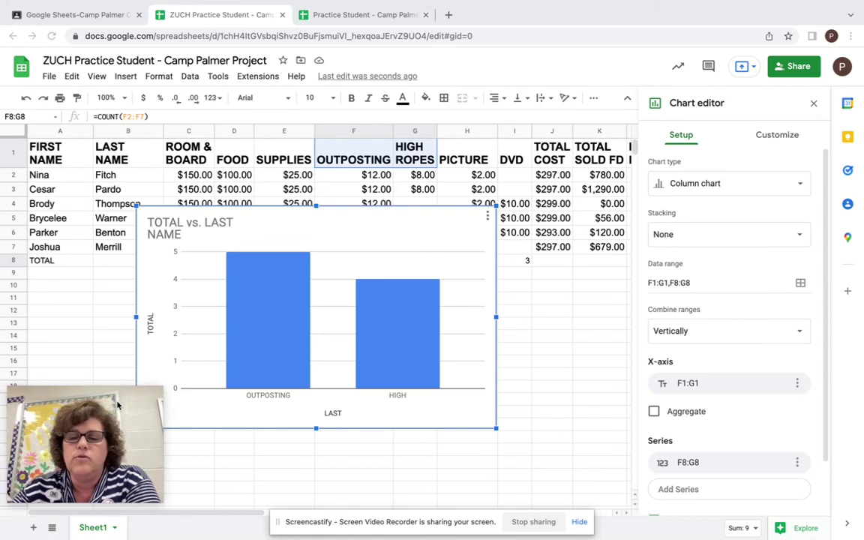
click(786, 143)
Replace the column chart title 'TOTAL vs. LAST NAME' with 'NUMBER OF STUDENTS OUTPOSTING OR HIGH ROPES'.
click(785, 141)
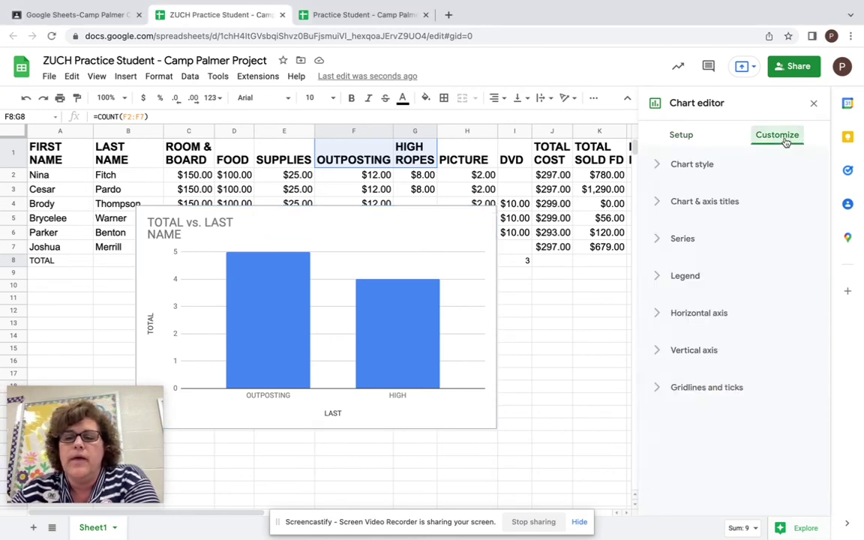
click(655, 202)
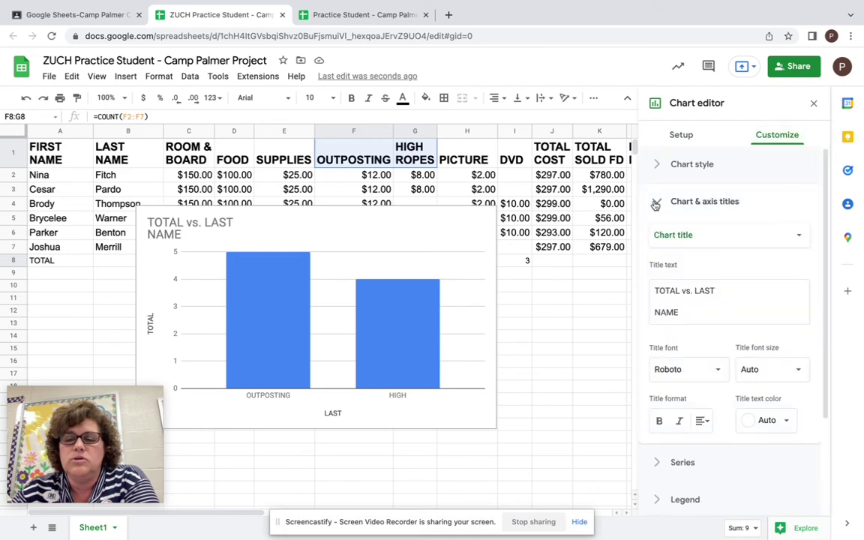
click(717, 292)
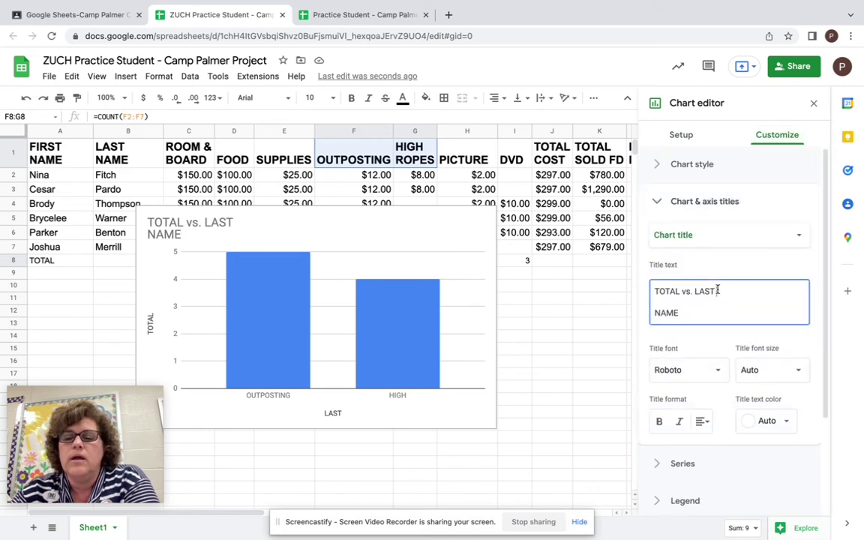
drag(708, 315, 633, 298)
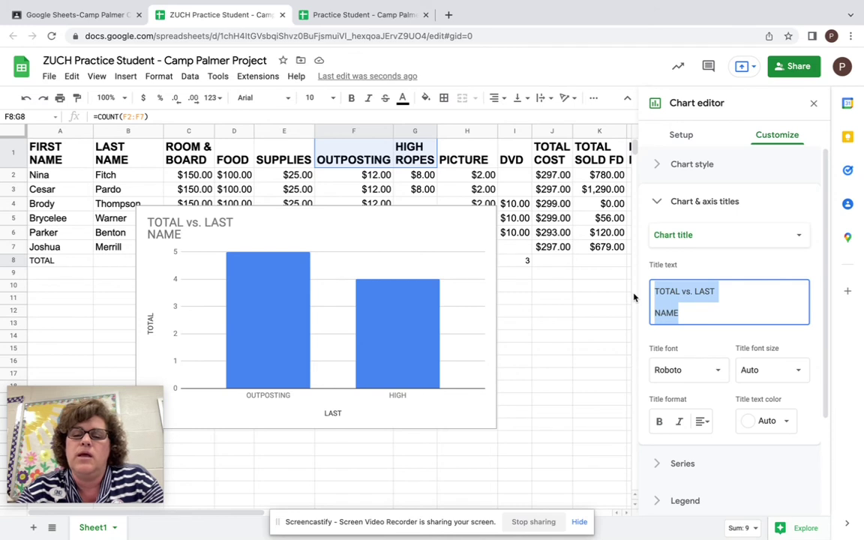
text(NUMBER OF )
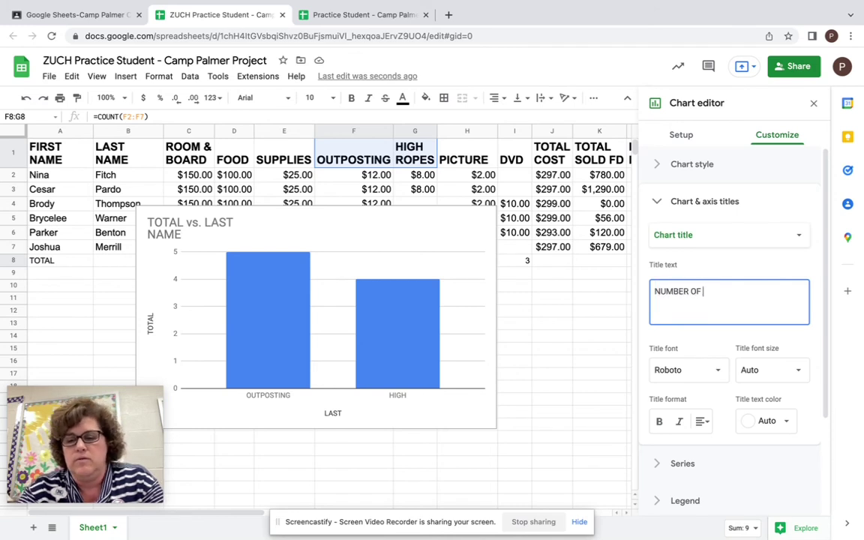
text(STUDENTS )
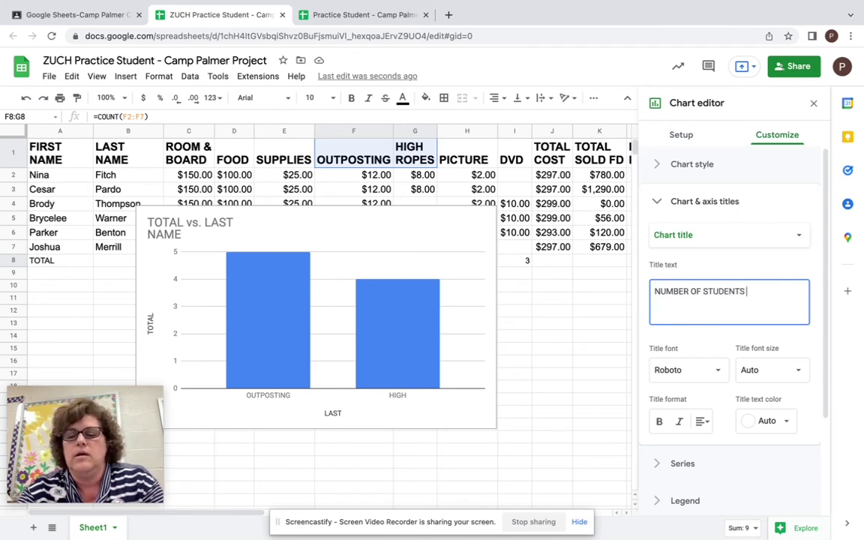
text(OUT)
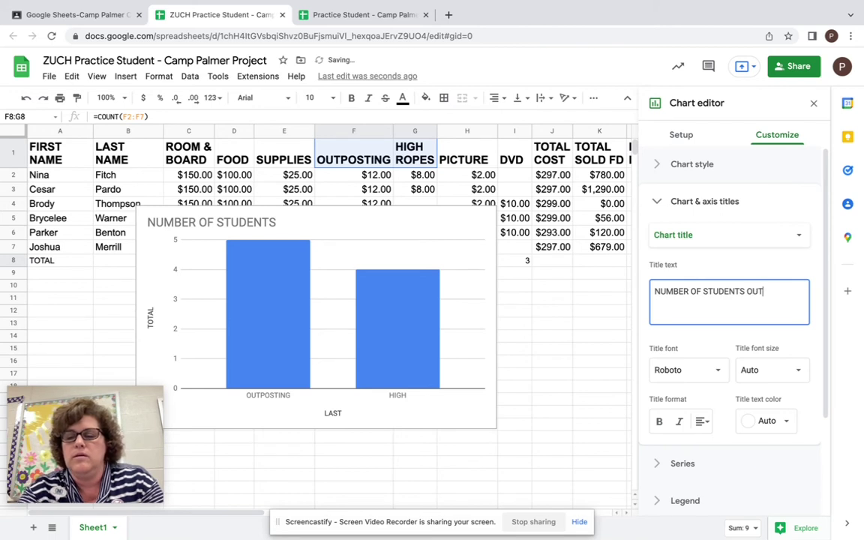
text(POSTING O)
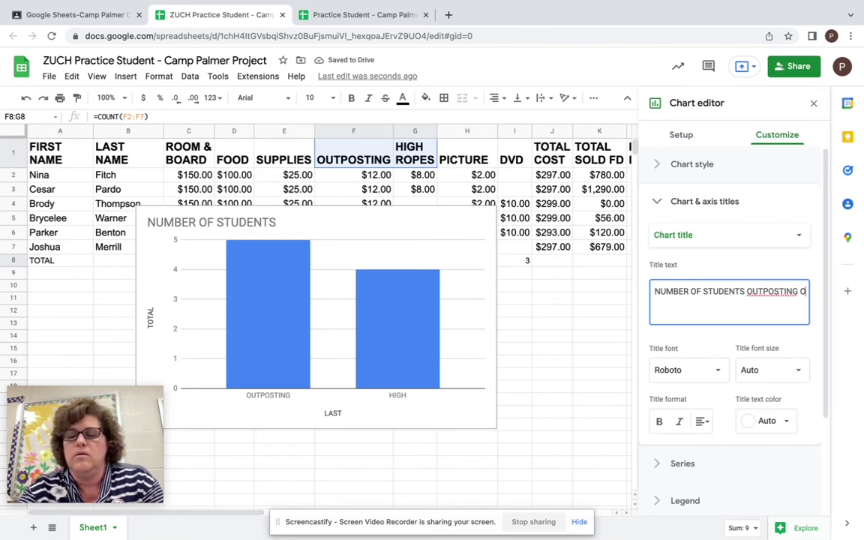
text(R HIGH ROP)
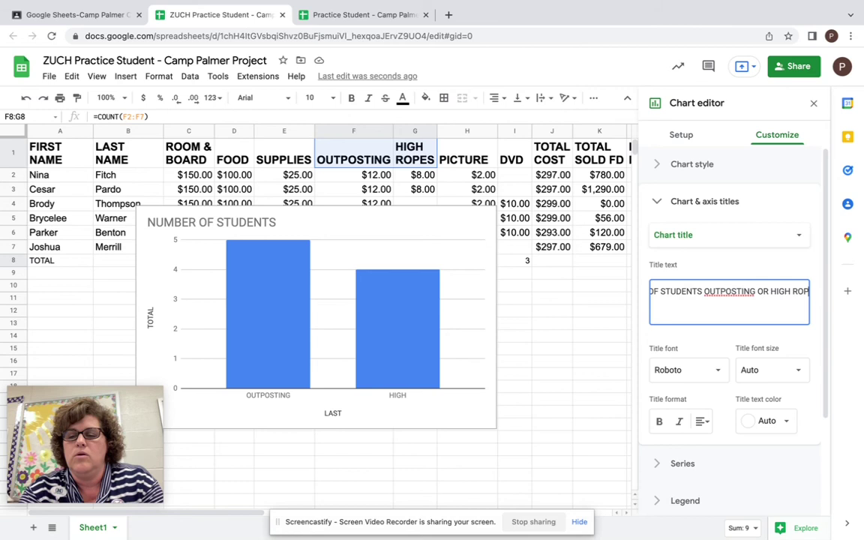
text(ES)
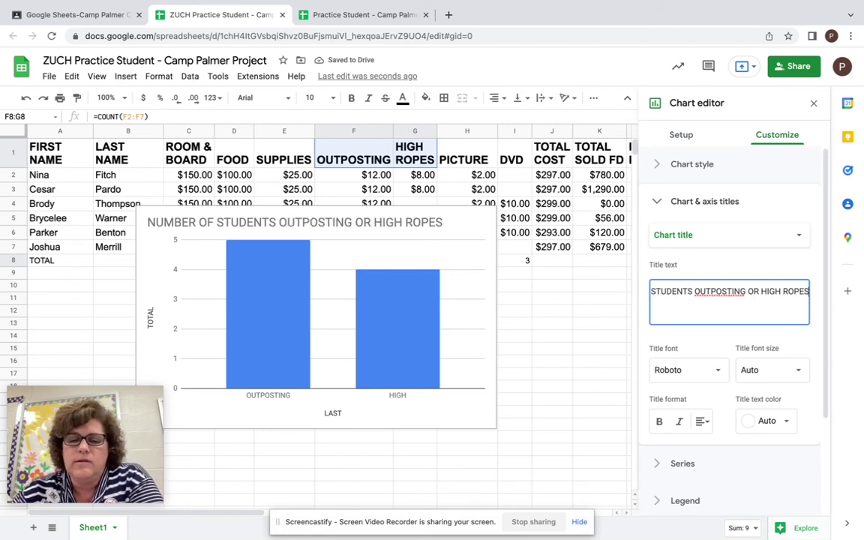
click(662, 201)
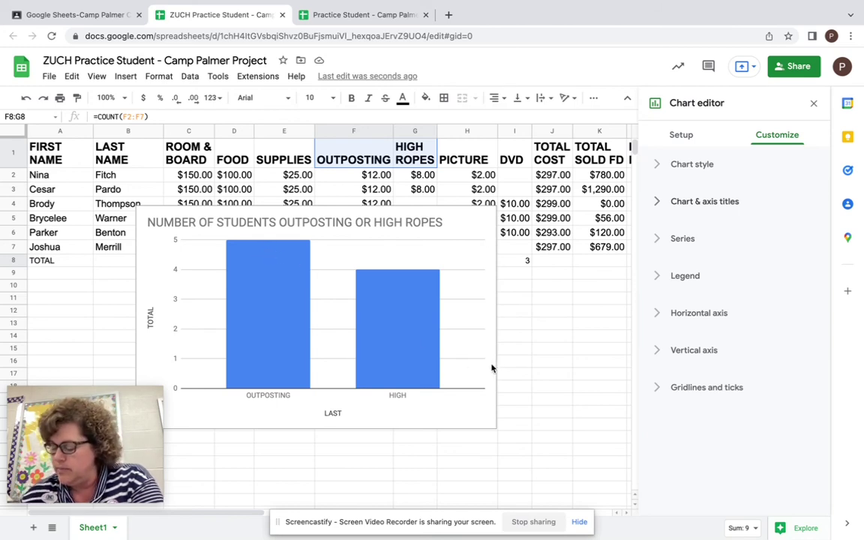
Set the column chart's legend position to None, then close the chart editor.
click(660, 276)
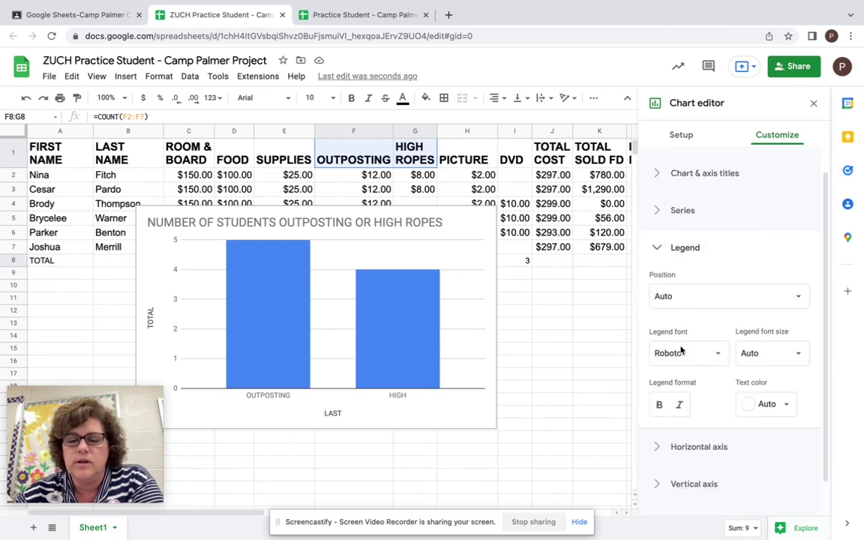
scroll(681, 350, down, 1)
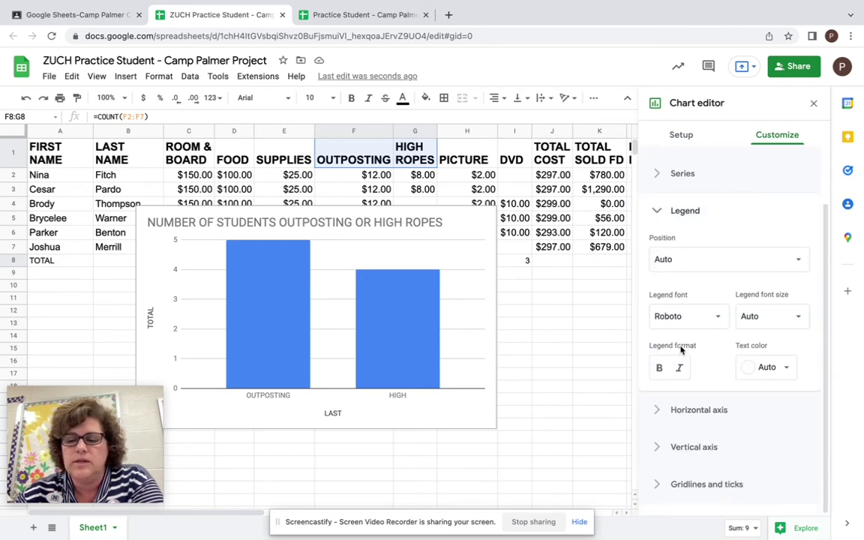
click(687, 260)
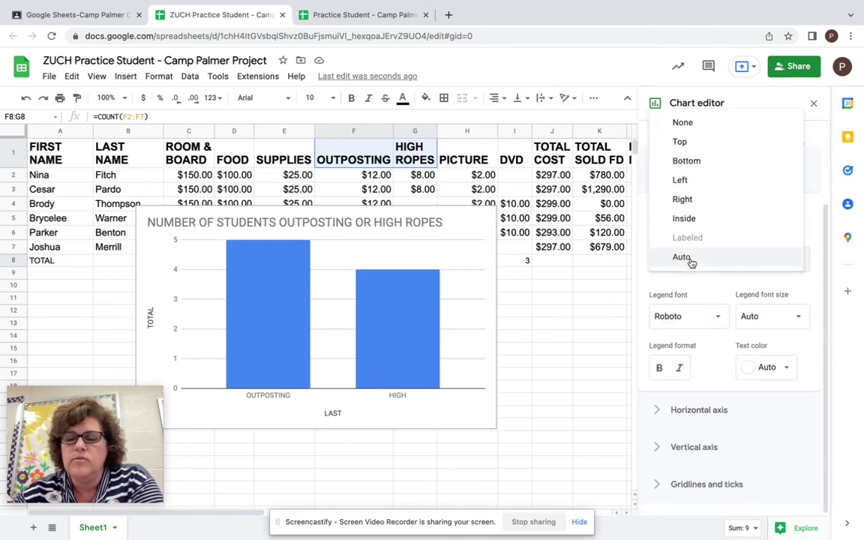
click(703, 162)
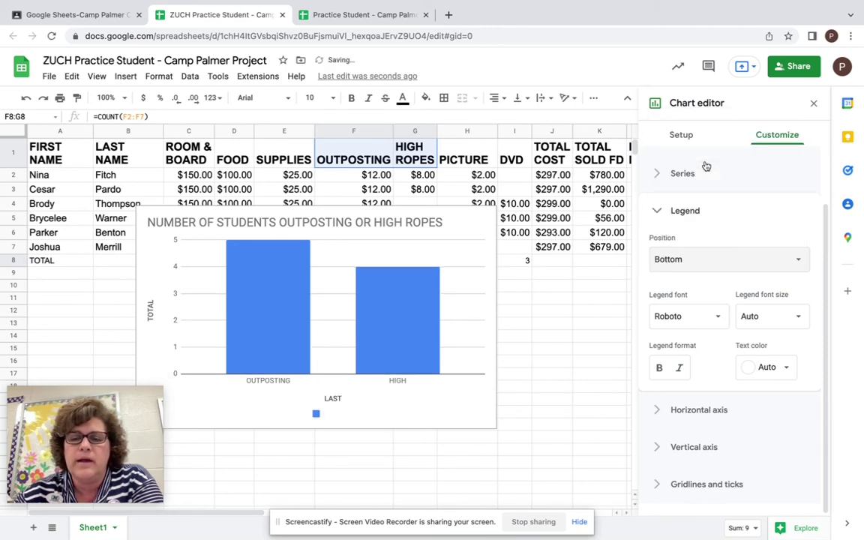
click(674, 264)
click(679, 220)
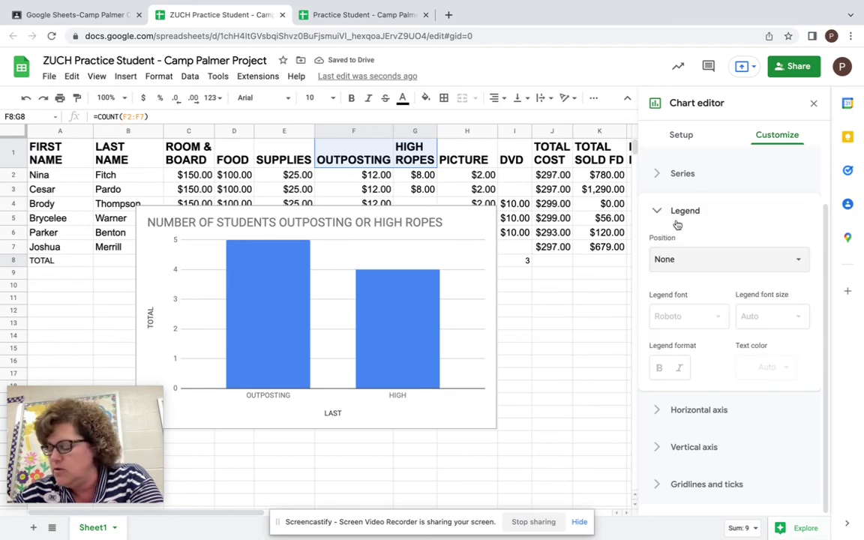
click(813, 102)
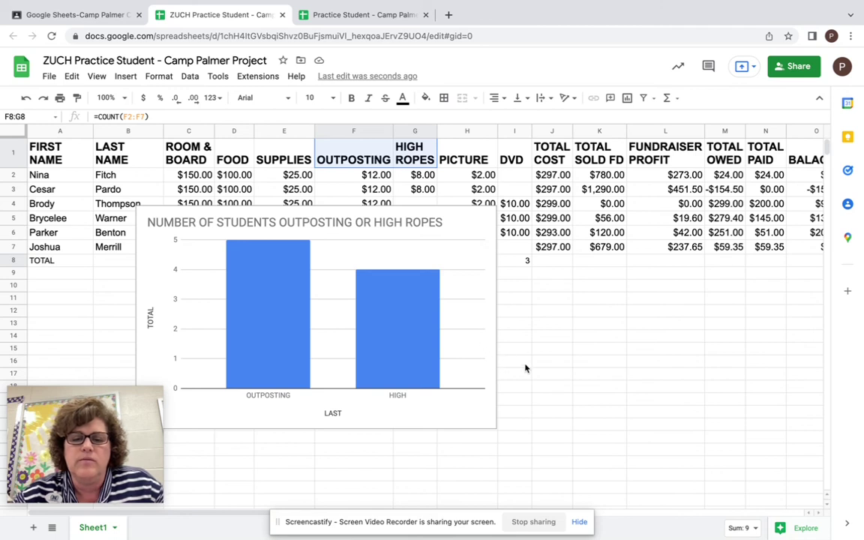
Move the column chart onto its own Chart1 sheet, then check both the Chart1 and Sheet1 tabs.
click(464, 264)
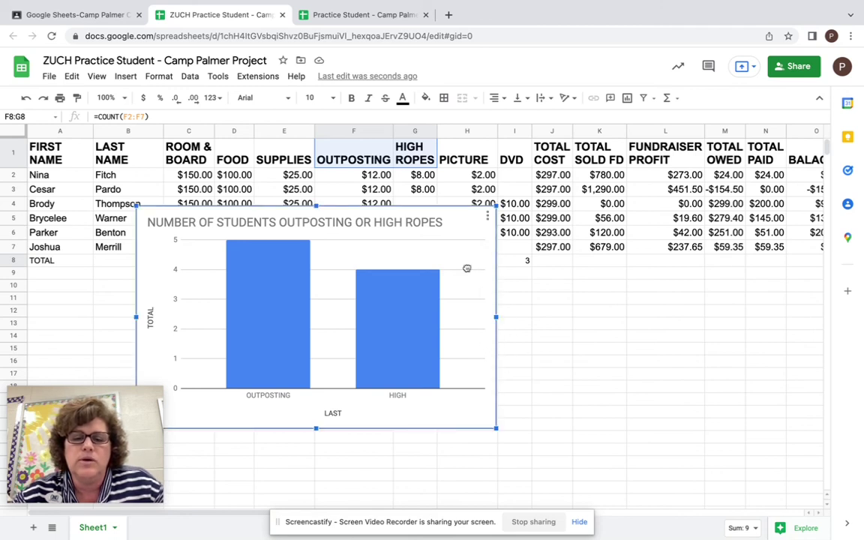
drag(465, 264, 605, 343)
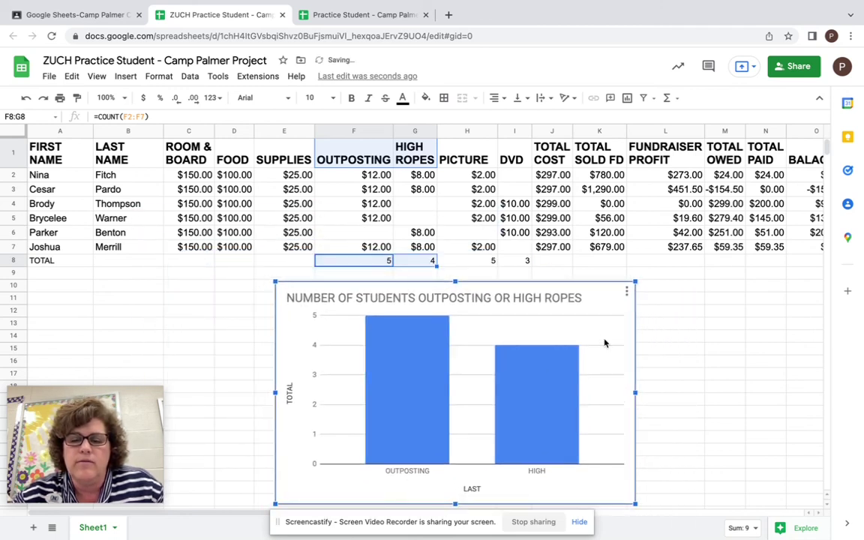
click(626, 291)
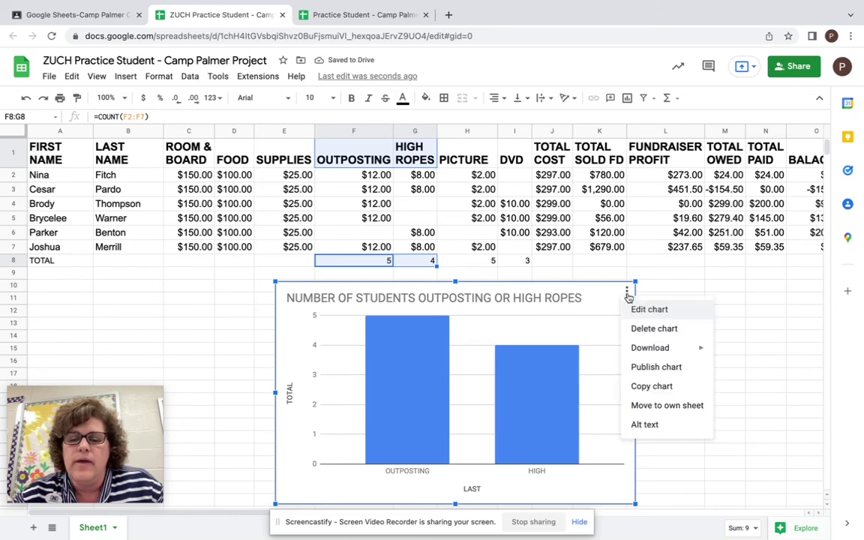
click(666, 406)
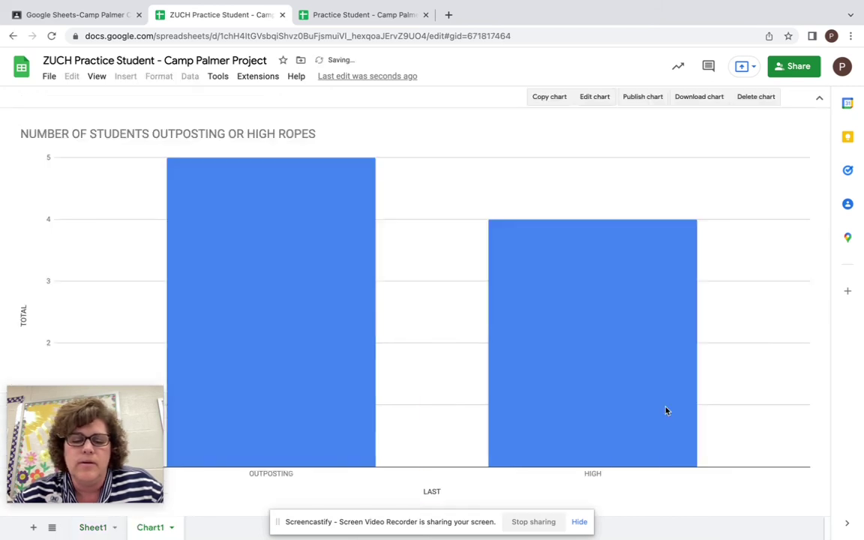
mouse_move(138, 504)
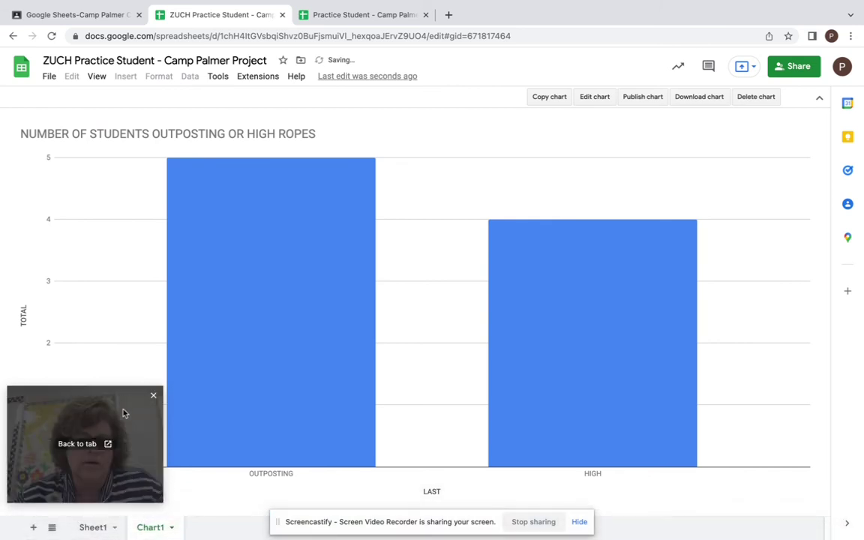
click(92, 526)
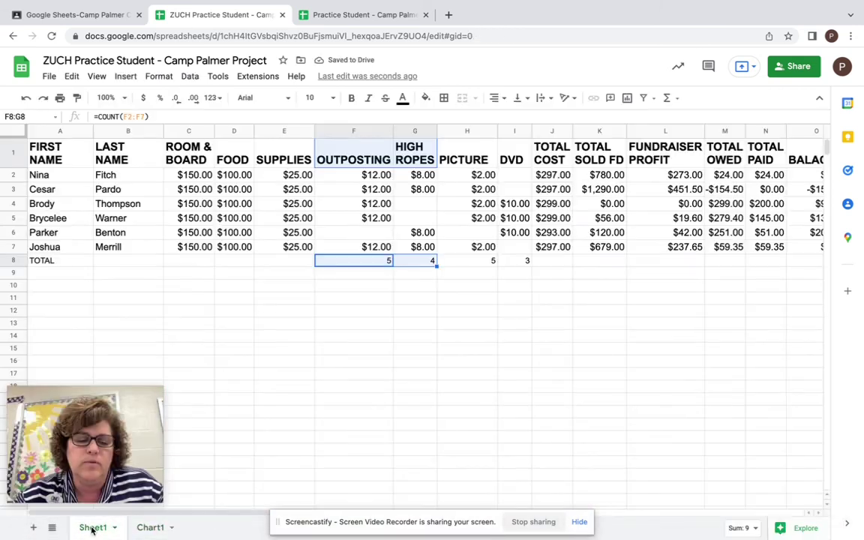
click(148, 527)
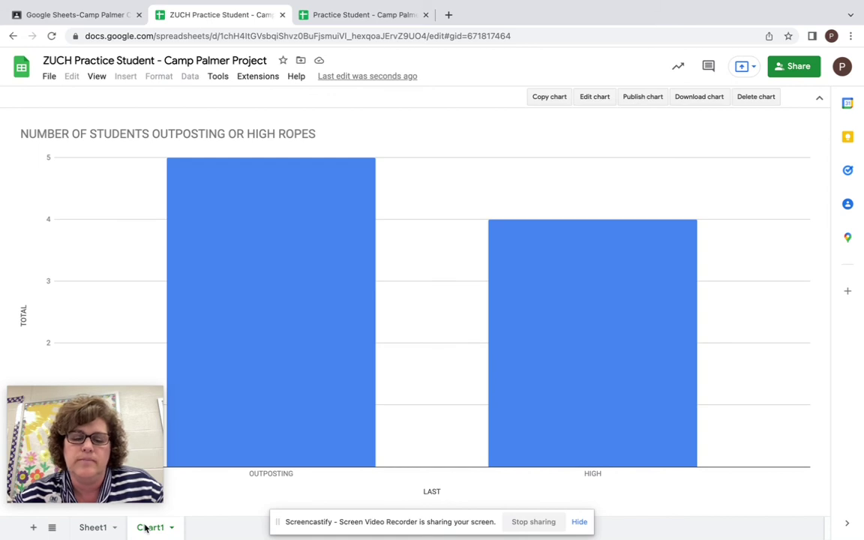
click(94, 528)
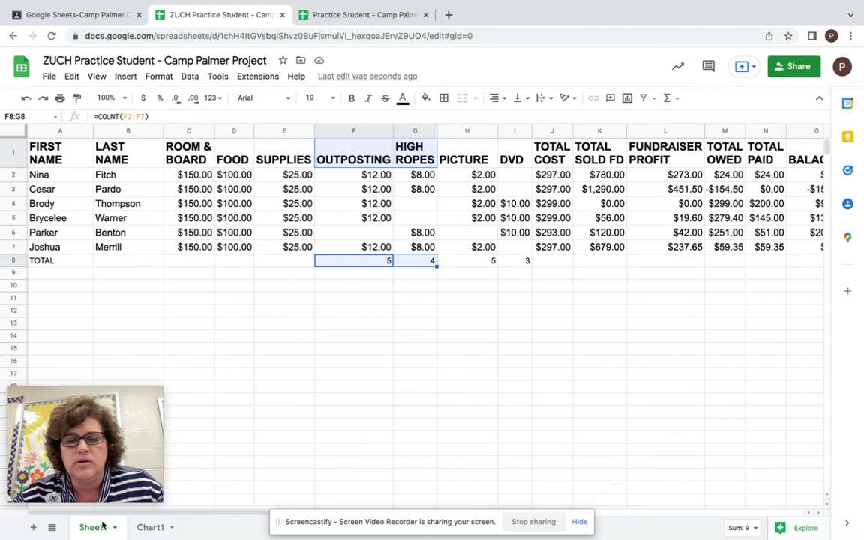
Insert a pie chart of the PICTURE and DVD headers and totals (H1:I1, H8:I8), keeping the Pie chart type.
click(470, 333)
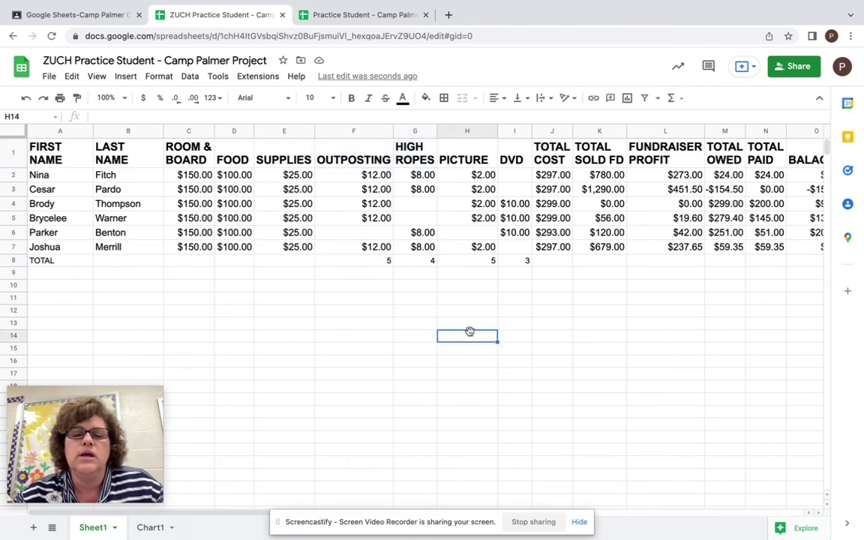
click(466, 157)
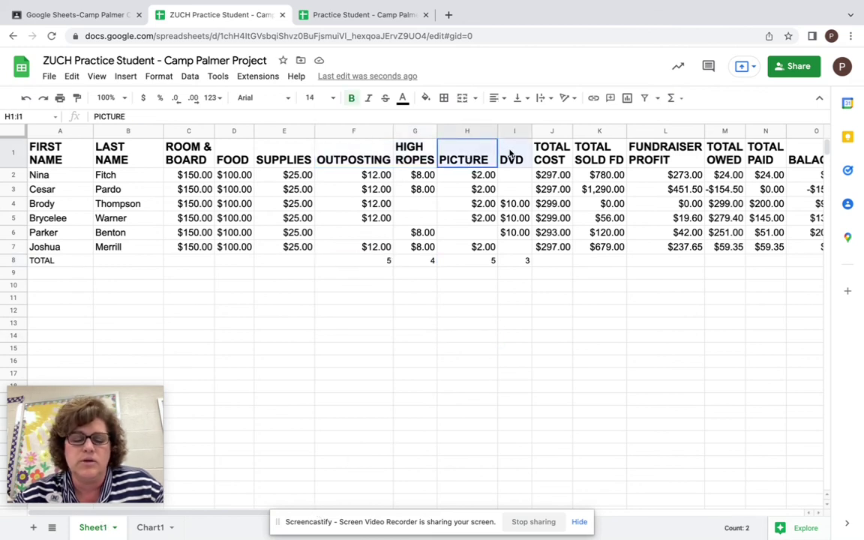
click(510, 159)
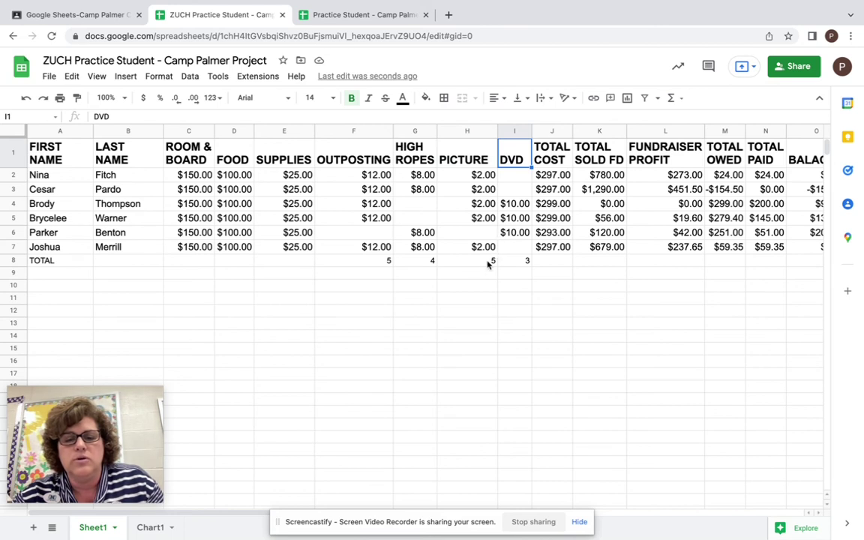
drag(489, 260, 510, 260)
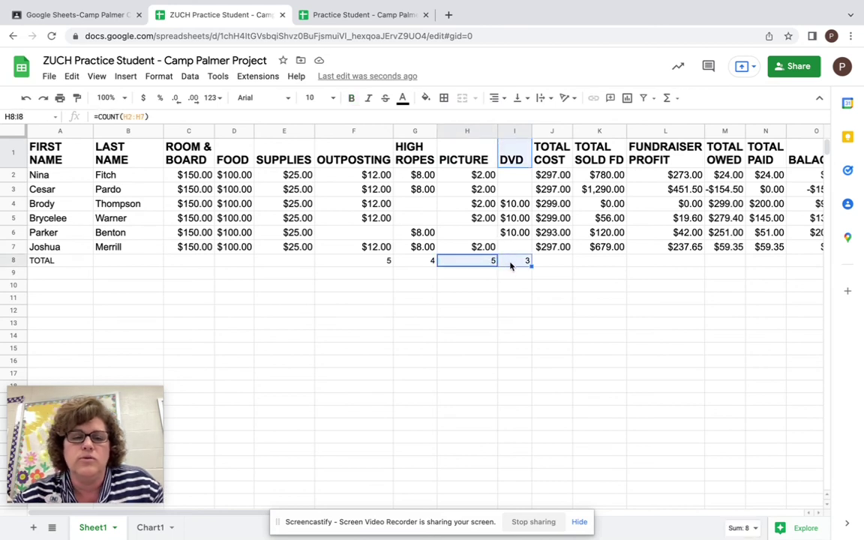
click(125, 76)
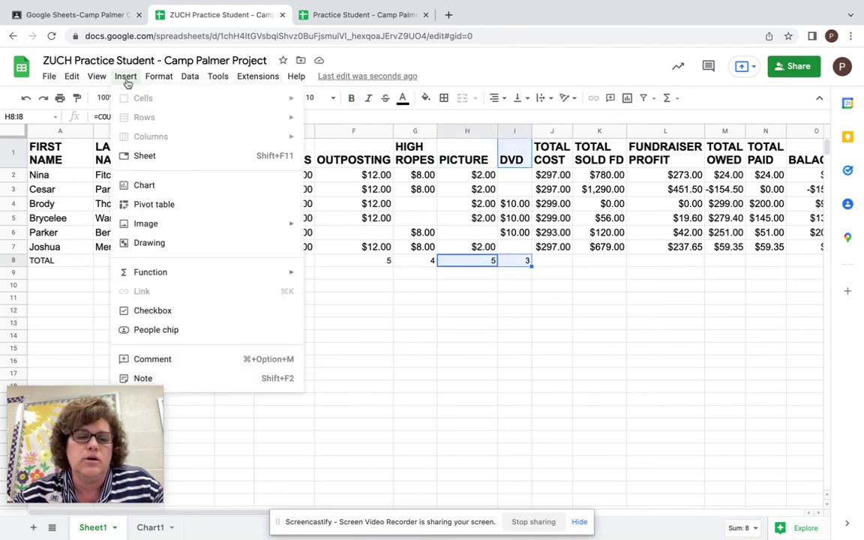
click(163, 186)
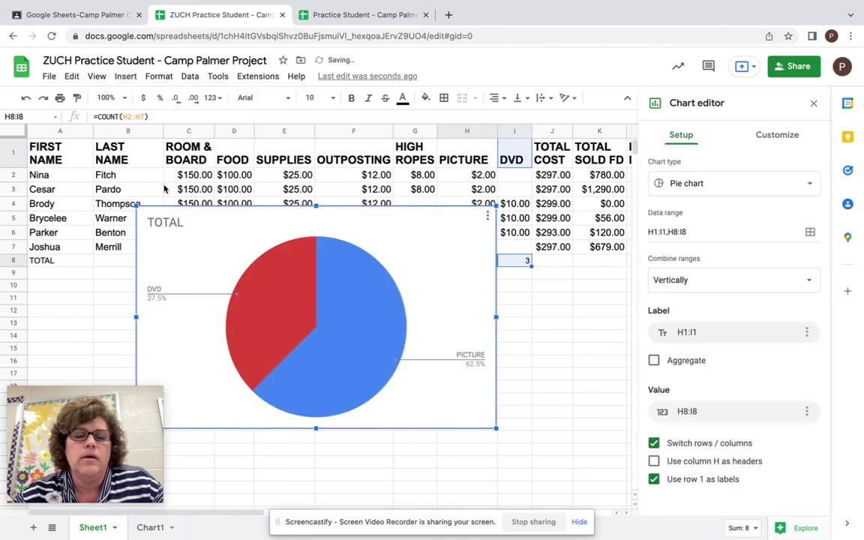
click(687, 185)
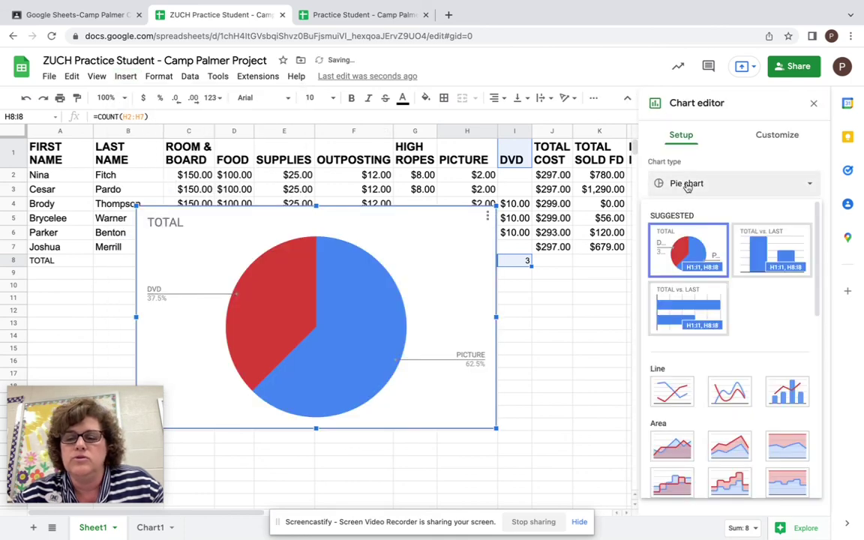
click(675, 259)
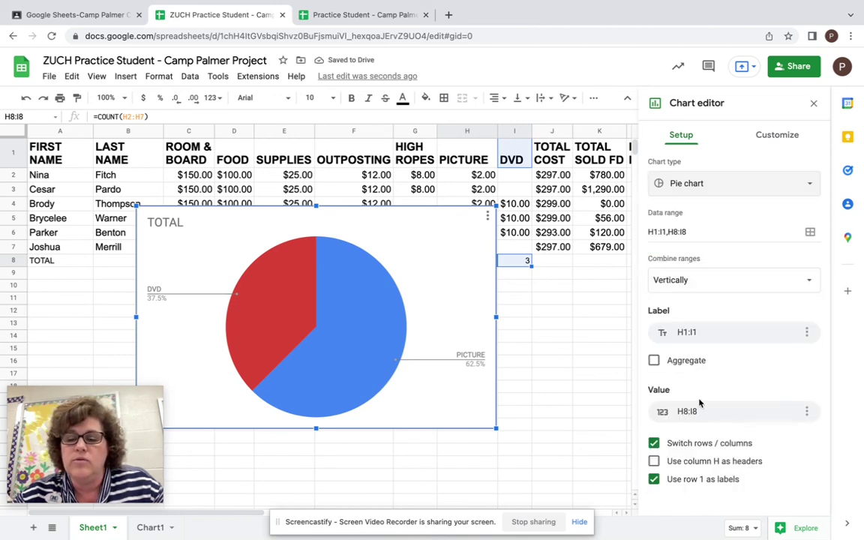
Change the pie chart title from TOTAL to 'PICTURE OR DVD', fixing the typo.
click(768, 138)
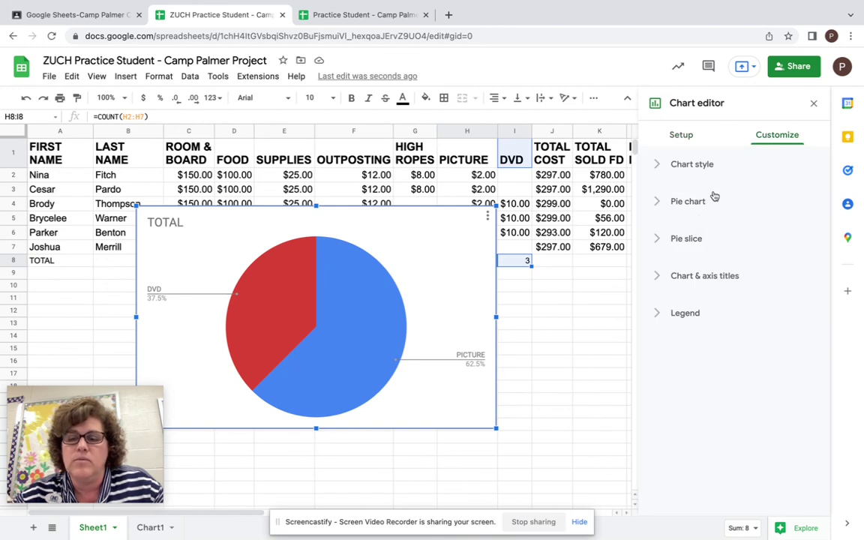
click(708, 277)
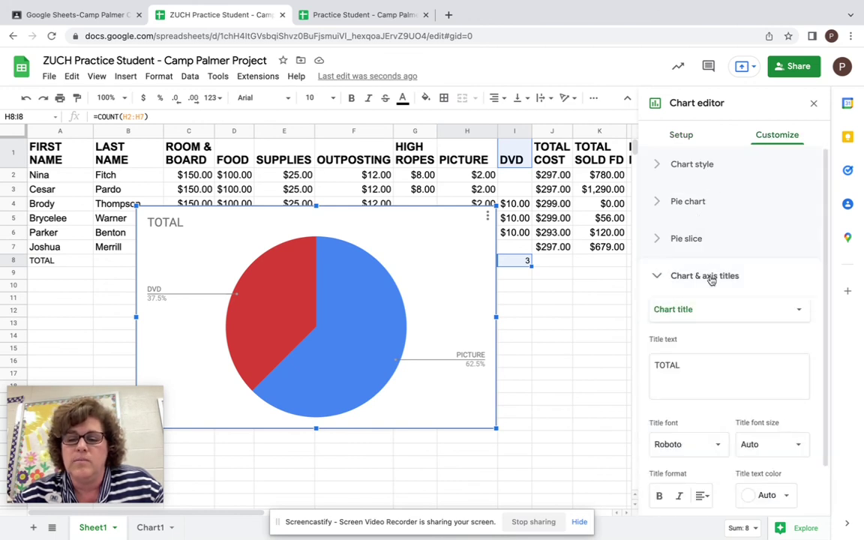
drag(689, 366, 650, 367)
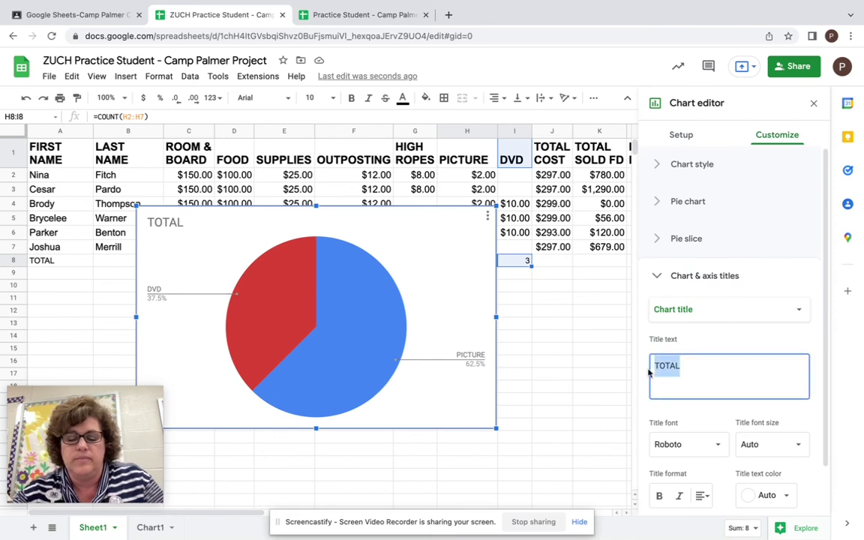
text(PIC)
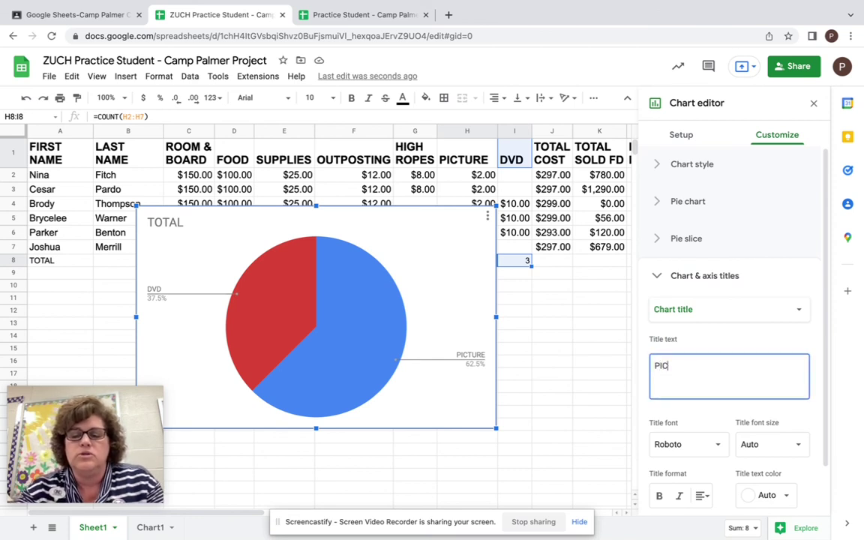
text(TURE OR DVE)
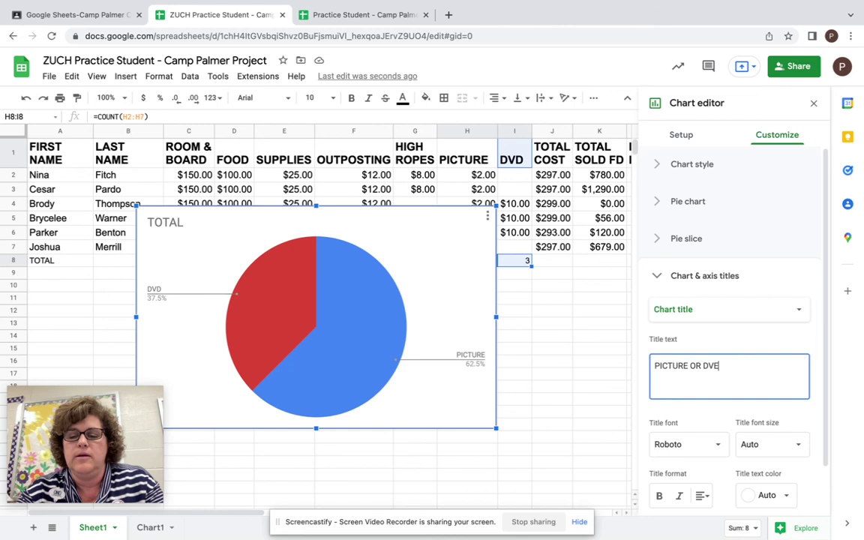
key(BackSpace)
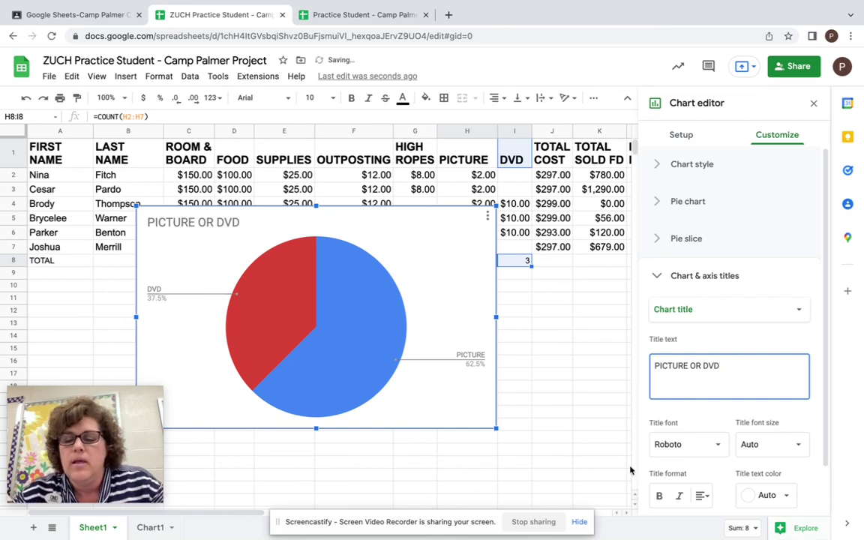
click(699, 277)
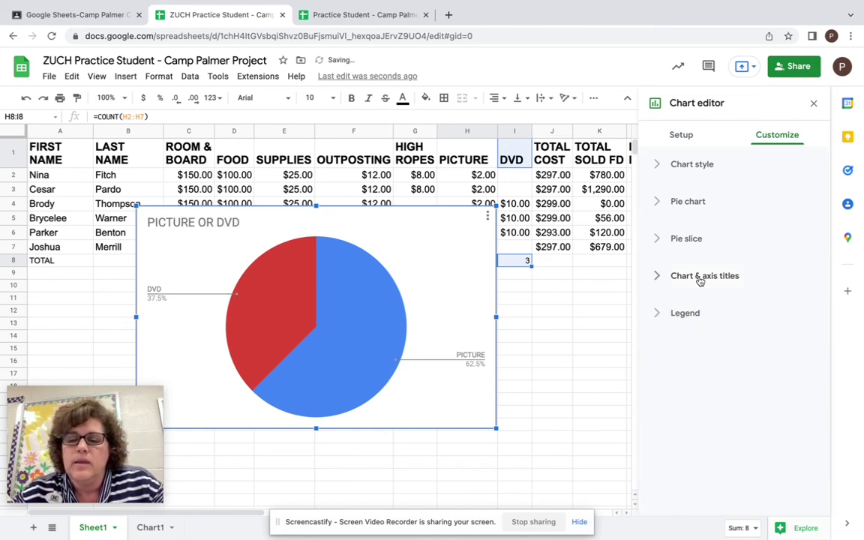
Review the pie chart's legend, slice, pie and title settings, leaving slice distance at 0%.
click(689, 312)
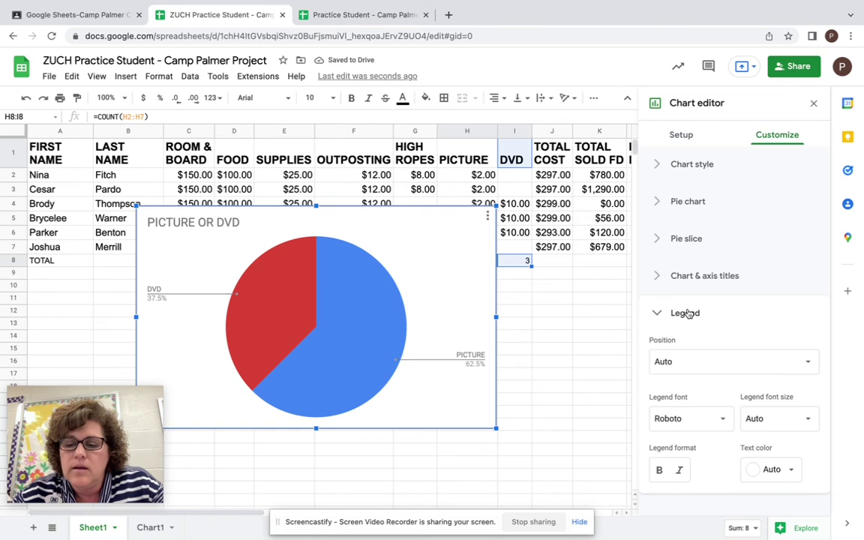
click(683, 239)
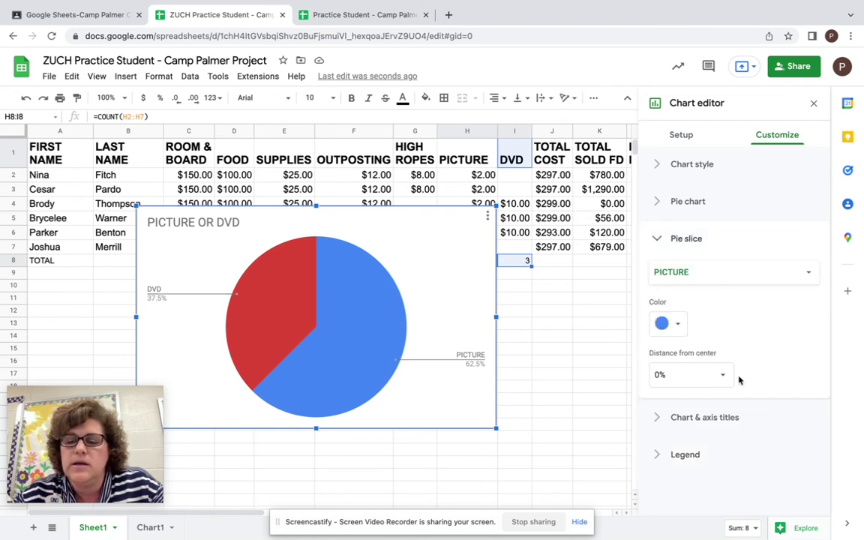
click(721, 379)
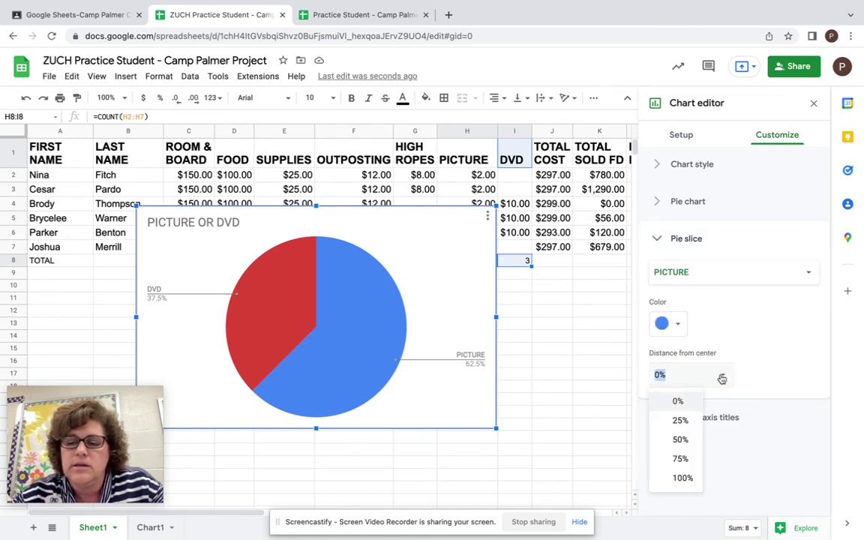
click(764, 349)
click(685, 267)
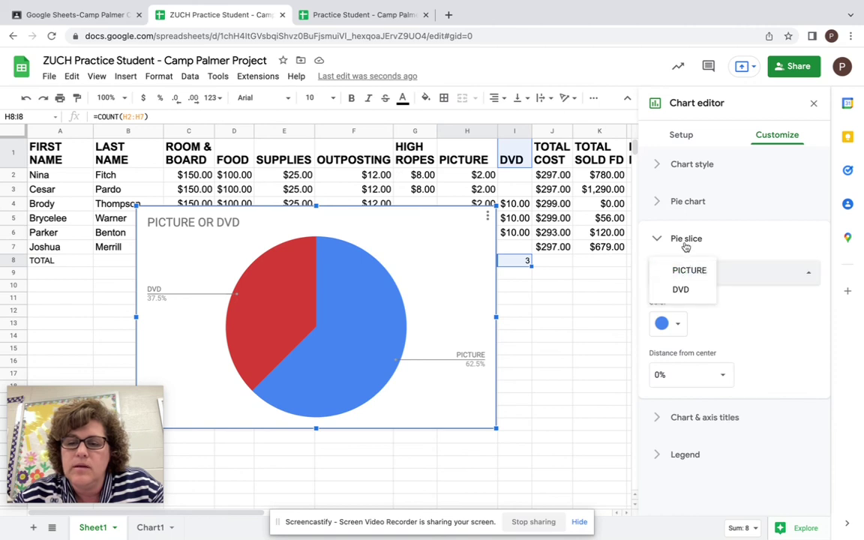
click(685, 241)
click(688, 202)
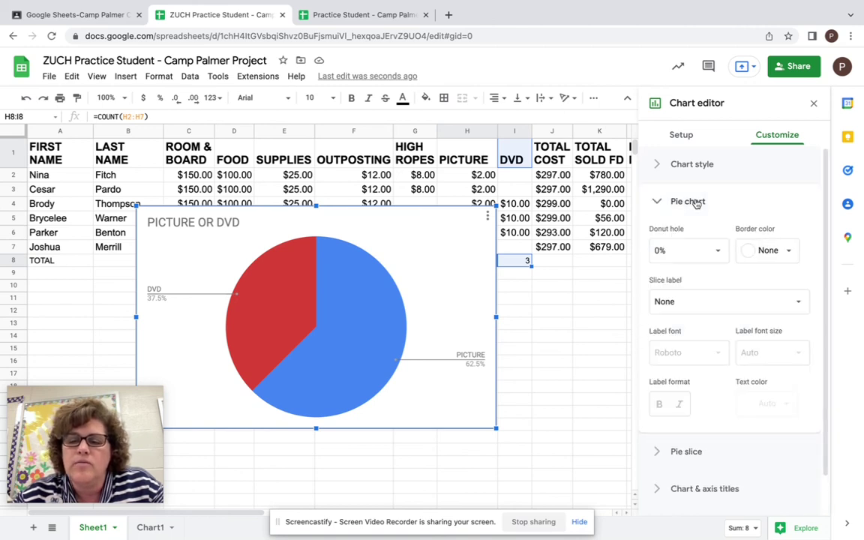
click(697, 203)
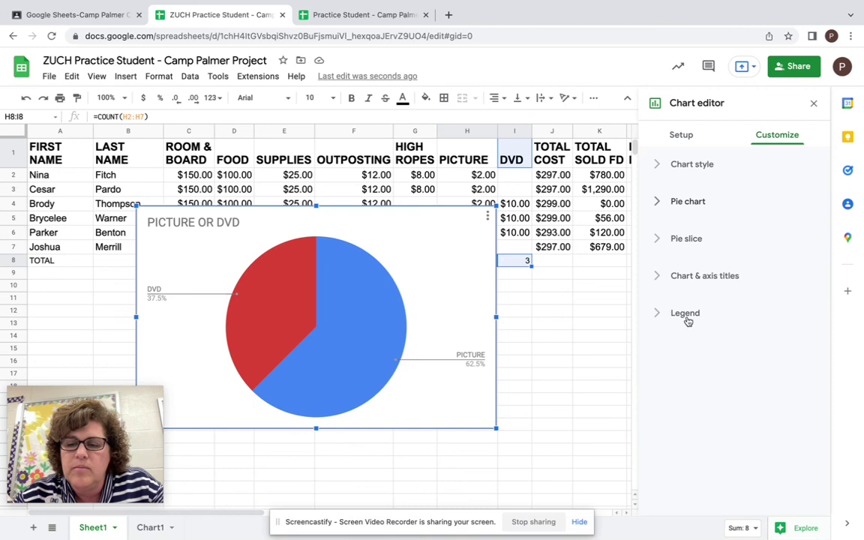
click(674, 277)
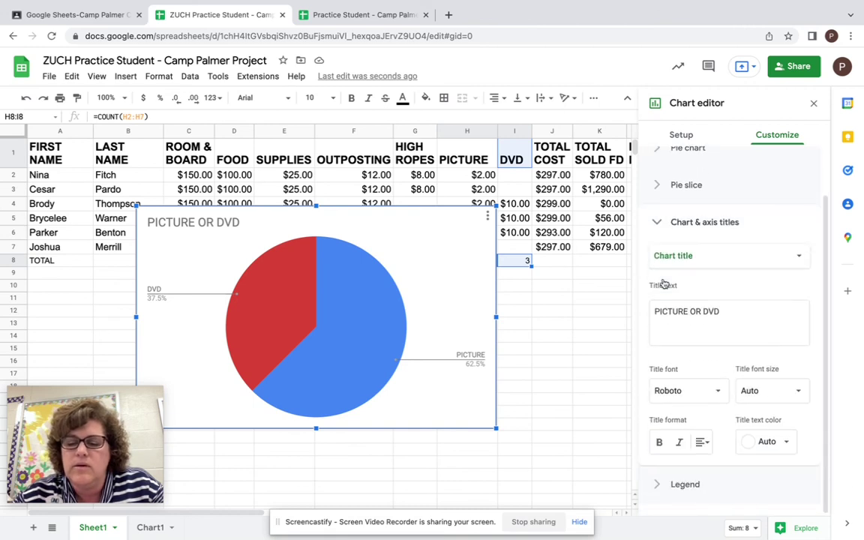
click(675, 486)
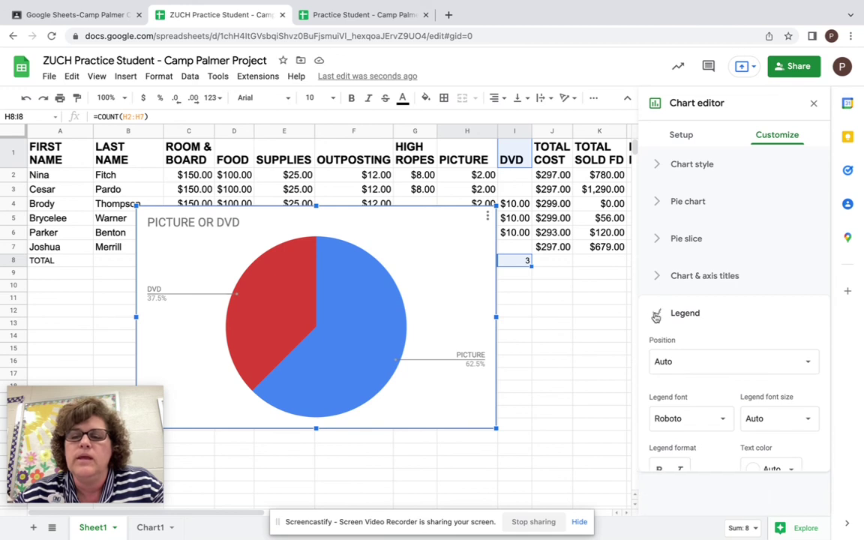
click(660, 314)
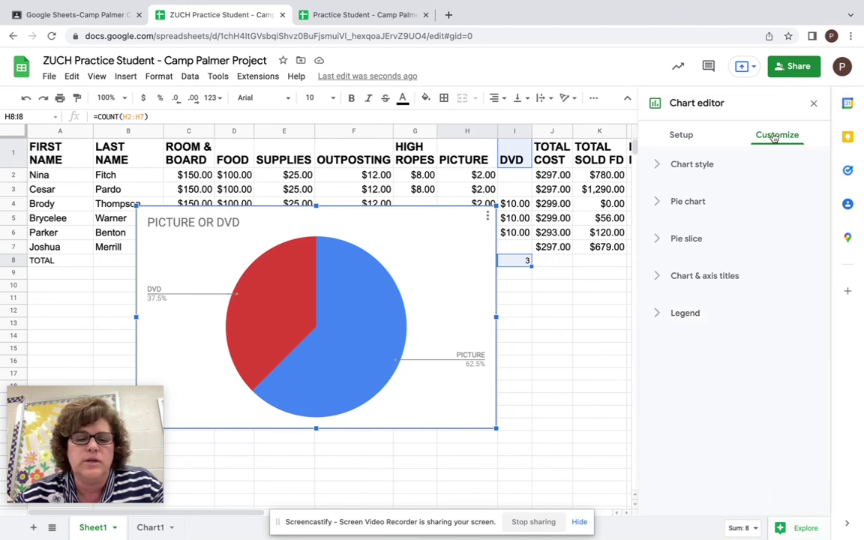
Move the PICTURE OR DVD pie chart to its own Chart2 sheet and return to Sheet1.
click(488, 216)
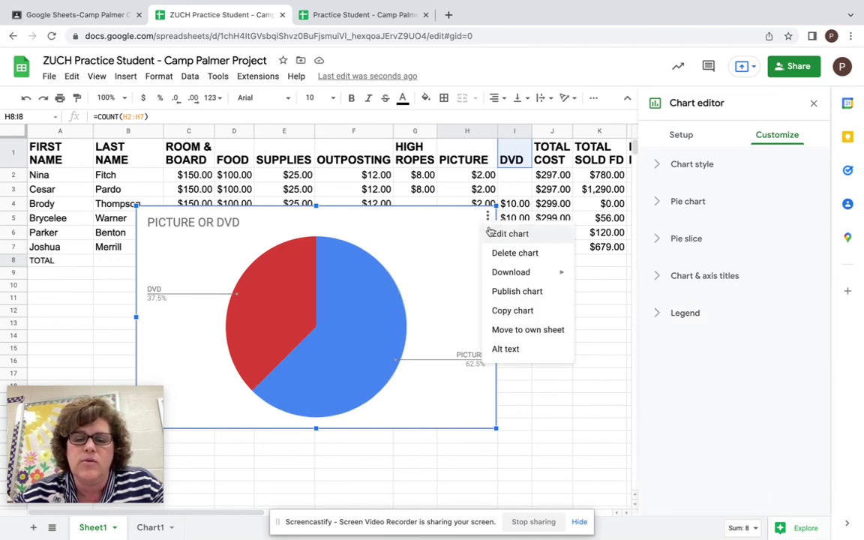
click(504, 330)
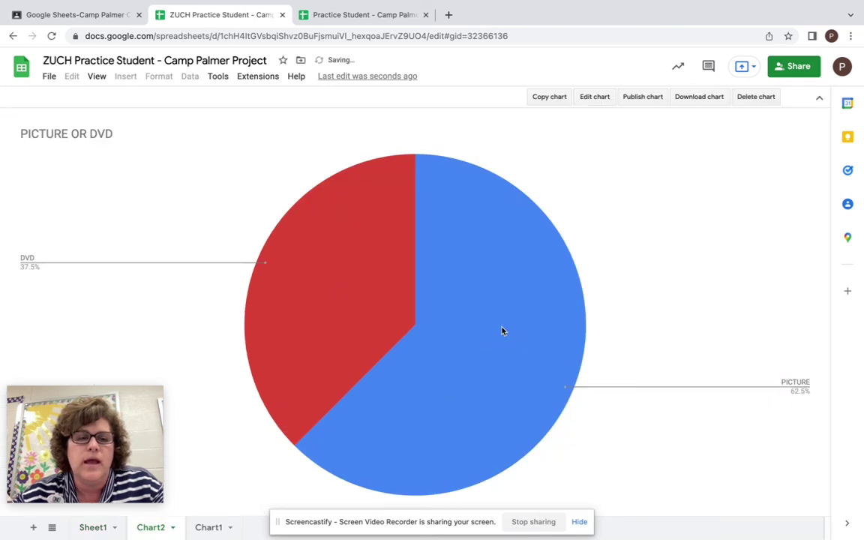
click(94, 529)
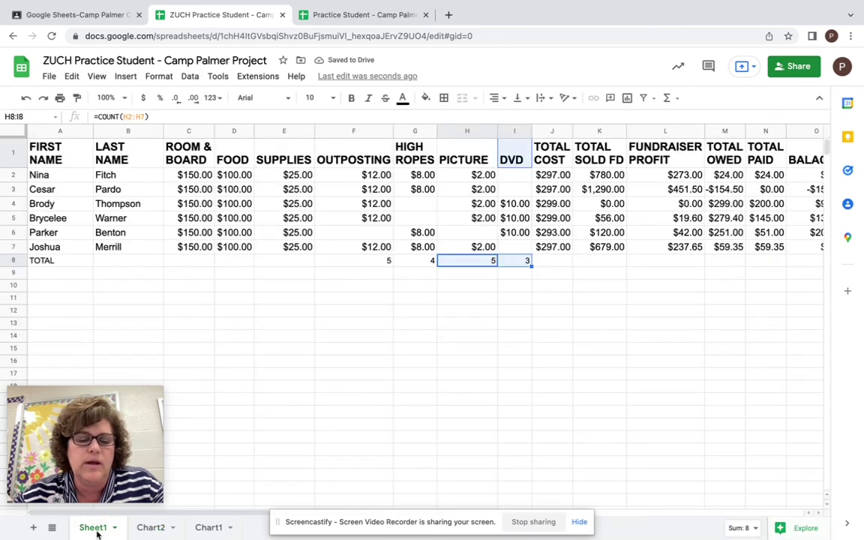